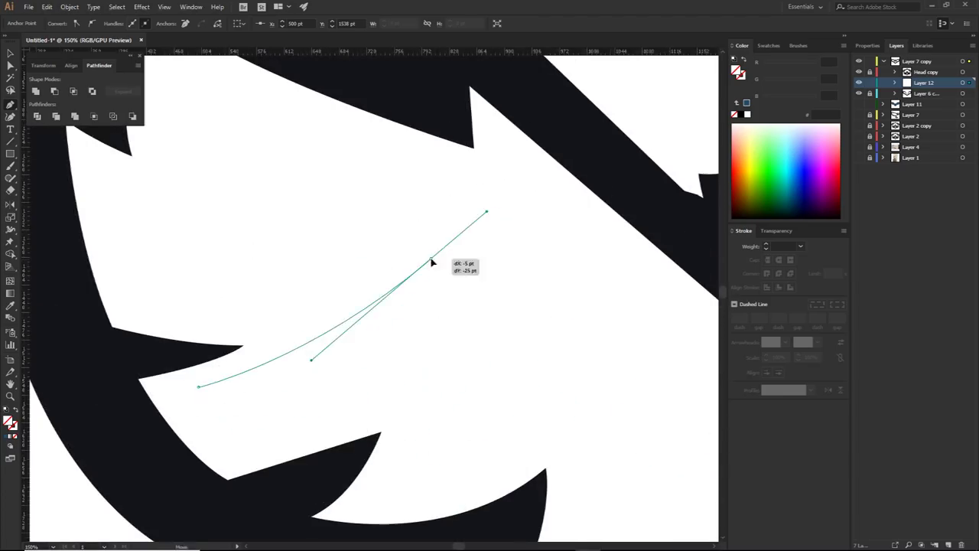
- Continue the pen outline through the left wing's outer feather tips and along the wing's upper inner edge
left_click(418, 264)
left_click_drag(160, 339, 64, 273)
left_click(160, 341)
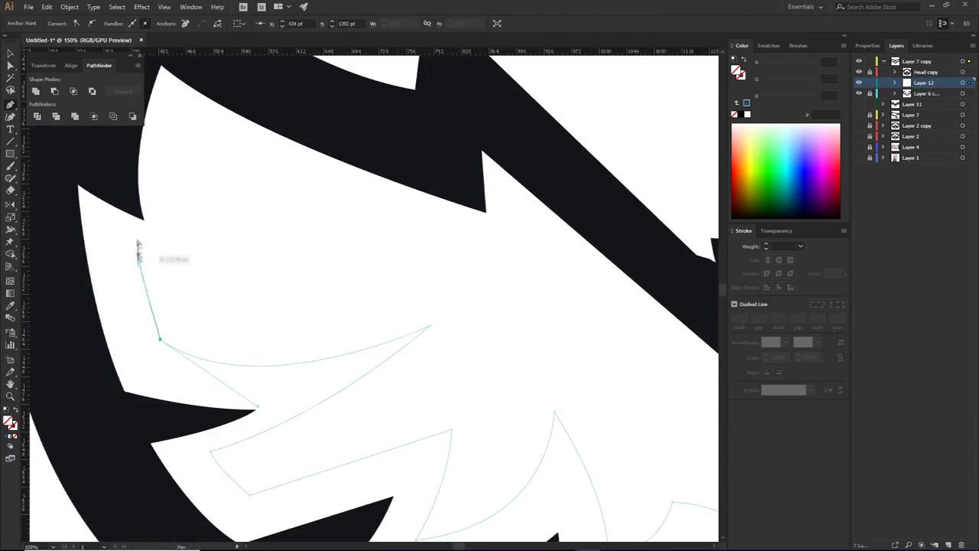
left_click_drag(254, 275, 295, 262)
left_click(183, 268)
left_click_drag(177, 133, 205, 78)
left_click(177, 133)
left_click_drag(516, 264, 517, 237)
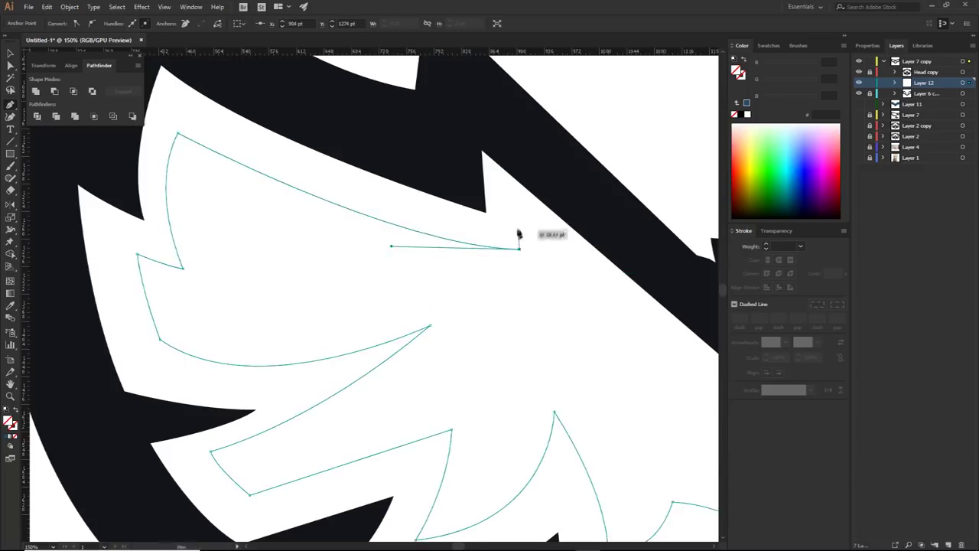
left_click(519, 225)
- Extend the outline toward the head and back inside the wing's dark border to close the left wing shape
scroll(518, 227, "down", 1)
left_click_drag(521, 293, 380, 260)
left_click(427, 262)
left_click(427, 224)
scroll(429, 229, "down", 2)
left_click(395, 212)
left_click(369, 227)
left_click(290, 196)
left_click(310, 378)
left_click(516, 397)
- Fill the closed left wing shape with the near-black color sampled from the artwork
key("i")
left_click(501, 414)
left_click_drag(539, 430, 463, 404)
scroll(371, 295, "down", 2)
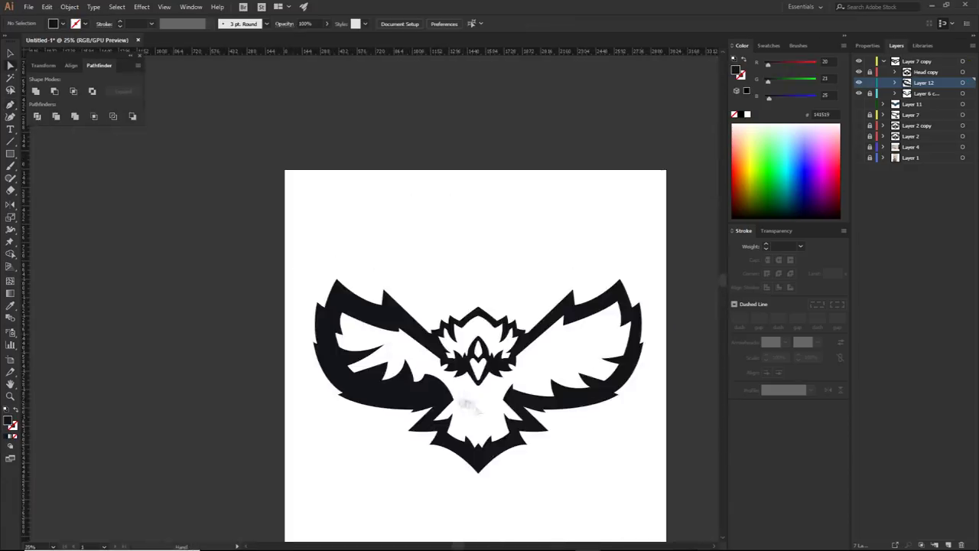
- Remove the new wing shape's fill and adjust its anchor points against the wing border
key("ctrl+plus")
key("ctrl+plus")
key("ctrl+plus")
left_click(409, 259)
left_click_drag(398, 265, 445, 289)
key("ctrl+z")
scroll(470, 294, "up", 2)
key("slash")
left_click_drag(308, 235, 421, 291)
left_click_drag(554, 298, 468, 330)
left_click_drag(242, 279, 341, 337)
- Refill the left wing shape with the artwork's near-black color and deselect it
key("v")
key("i")
left_click(419, 370)
key("a")
key("ctrl+shift+a")
scroll(419, 369, "down", 2)
left_click_drag(420, 370, 494, 428)
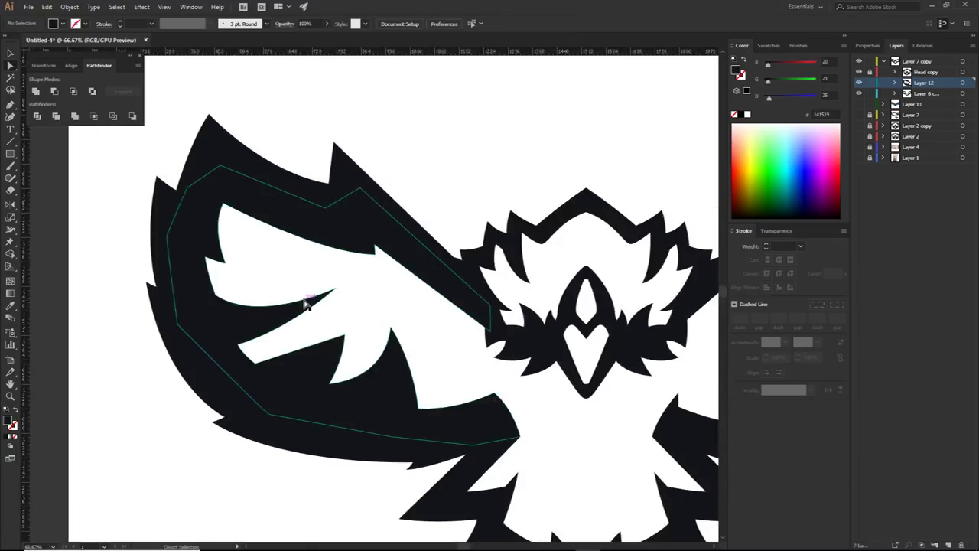
- Lengthen the inner left tail feather by pulling its tip anchor well up into the white body area
key("ctrl+minus")
left_click(415, 302)
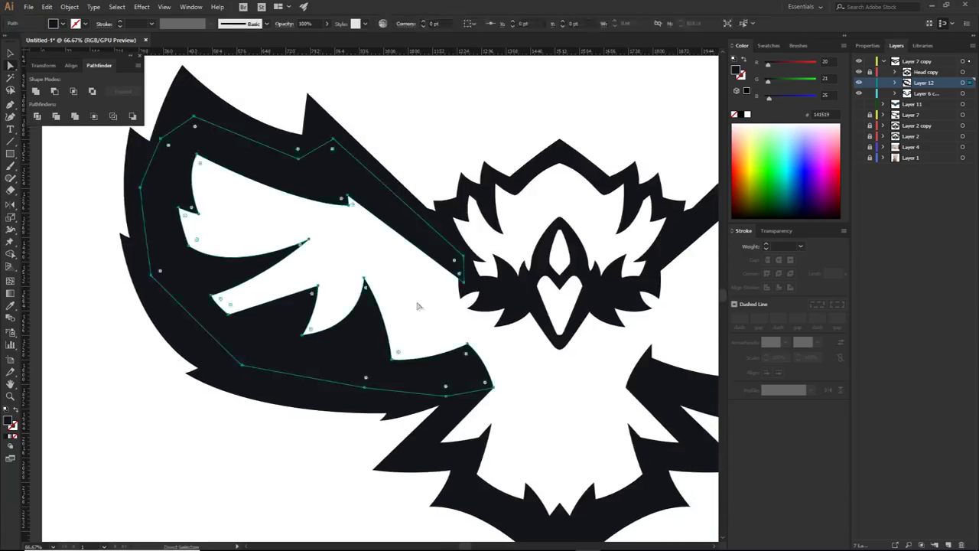
key("ctrl+minus")
key("ctrl+plus")
key("ctrl+plus")
key("ctrl+plus")
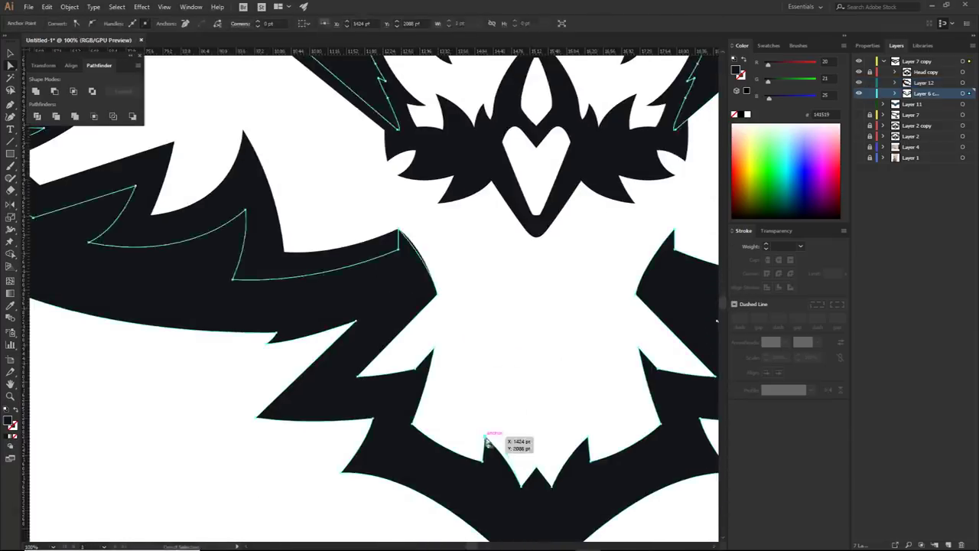
left_click_drag(506, 457, 469, 351)
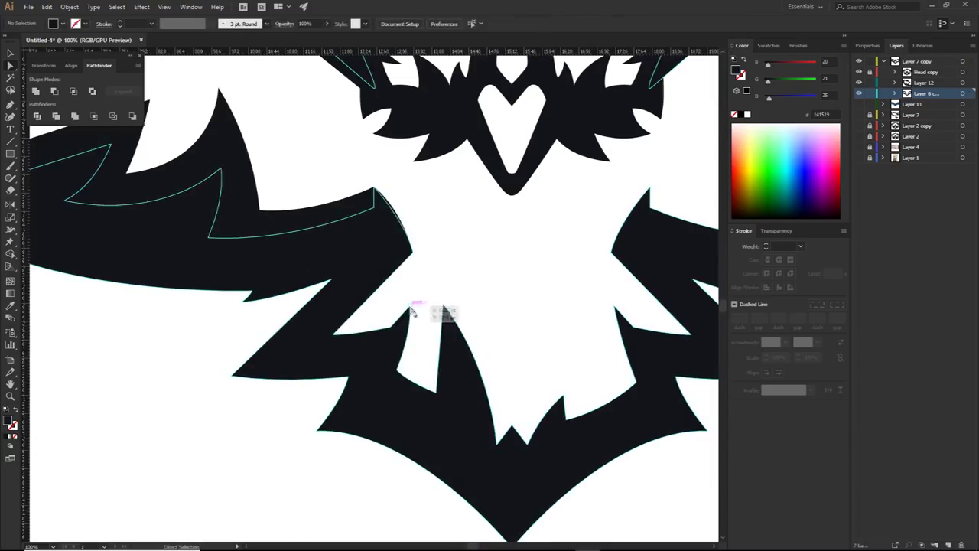
left_click_drag(417, 310, 478, 349)
left_click(503, 353)
scroll(505, 406, "down", 2)
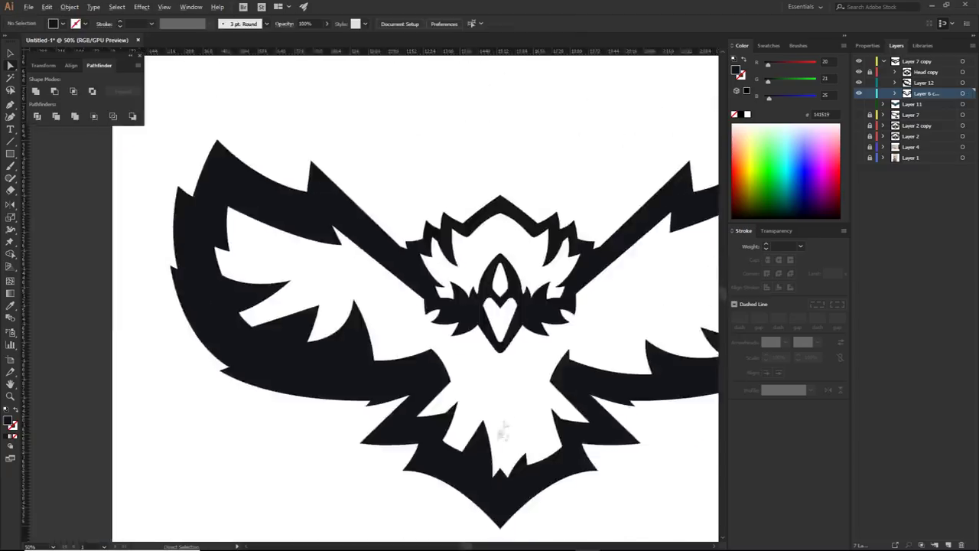
- Refine the anchors and curve of the lengthened left tail feather's inner edge
scroll(501, 428, "up", 2)
left_click(470, 413)
left_click(470, 406)
left_click_drag(490, 456, 511, 417)
left_click(490, 435)
scroll(495, 440, "down", 2)
scroll(494, 329, "up", 1)
scroll(509, 358, "down", 1)
- Cut away the right wing and right tail half with a rectangle starting at the bird's center line
key("m")
mouse_move(516, 511)
left_mouse_down()
mouse_move(320, 514)
mouse_move(679, 86)
left_mouse_up()
key("ctrl+a")
left_click(55, 91)
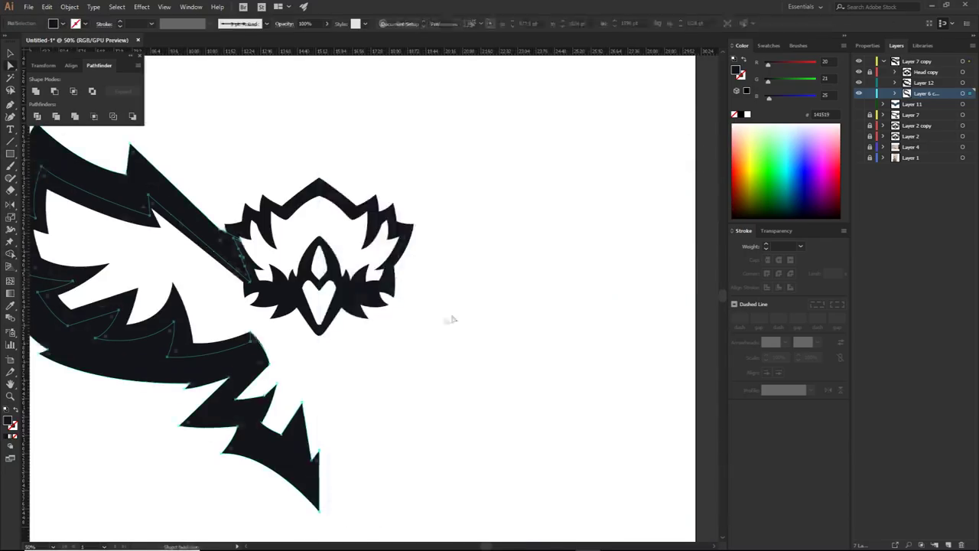
left_click_drag(448, 317, 609, 340)
- Duplicate Layer 7 copy and lock the original layer
left_click_drag(916, 62, 949, 545)
left_click(885, 61)
left_click_drag(924, 82, 962, 545)
left_click(884, 62)
left_click(884, 72)
left_click(859, 72)
left_click(884, 61)
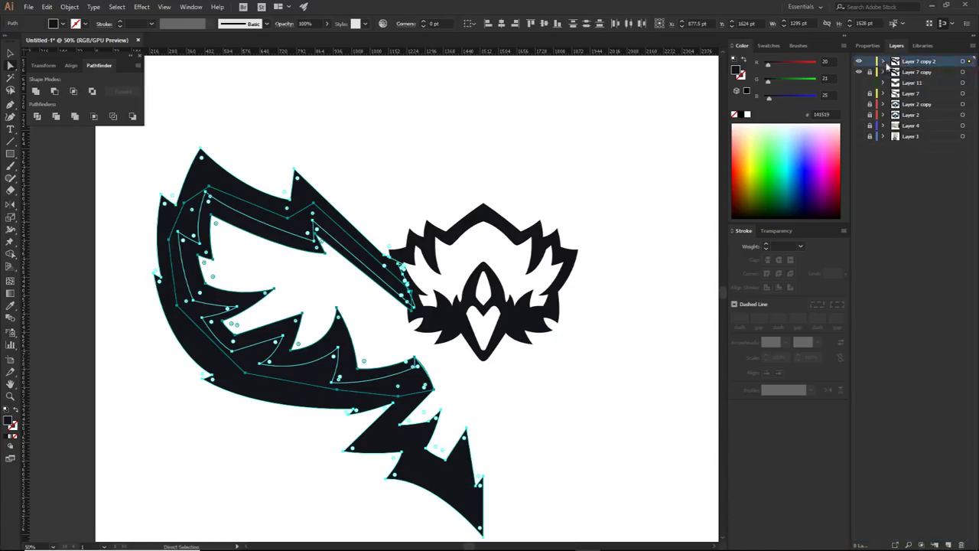
- Hide the original Layer 7 copy and expand the duplicate's sublayers
left_click(858, 71)
left_click(858, 61)
left_click(884, 61)
left_click(858, 72)
left_click(859, 71)
left_click(859, 62)
left_click(883, 61)
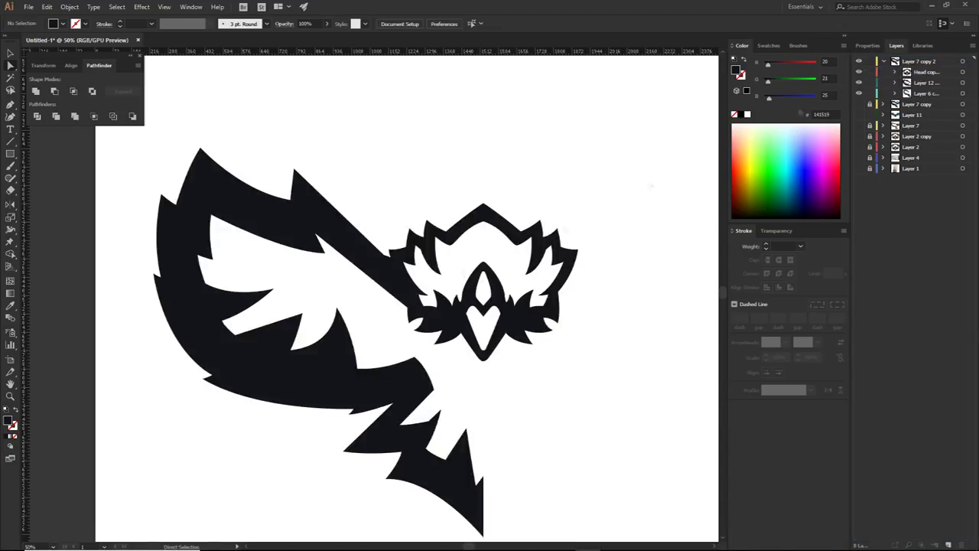
- Reflect a copy of the left wing and tail half across the bird's center line to rebuild the right side
left_click(294, 264)
left_click(160, 148)
left_click_drag(356, 262, 608, 261)
right_click(621, 160)
mouse_move(662, 308)
left_click(765, 348)
left_click(501, 352)
left_click_drag(533, 475, 530, 288)
left_click_drag(407, 350, 482, 350)
left_click(428, 291, "shift")
left_click(461, 393)
scroll(462, 393, "down", 1)
scroll(447, 342, "up", 2)
- Draw a dark V-shaped chin piece below the beak with the Pen tool and deselect it
left_click(467, 324)
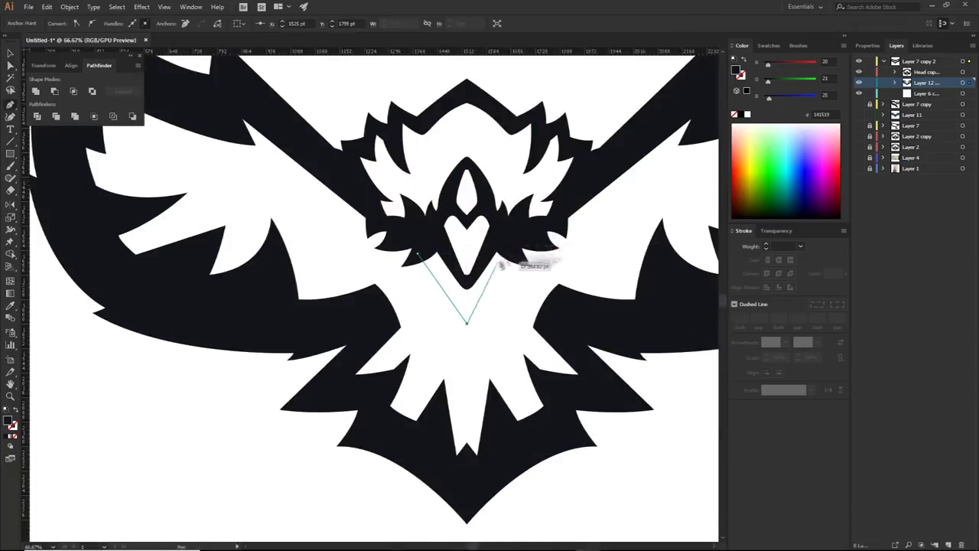
left_click(538, 245)
left_click(506, 234)
left_click(463, 280)
left_click(418, 253)
key("a")
left_click(481, 375)
scroll(481, 375, "down", 1)
left_click_drag(481, 375, 568, 372)
scroll(551, 383, "down", 2)
scroll(466, 349, "up", 2)
- Pull the left wing's inner corner toward the V-shaped chin and remove the extra anchor point on its edge
left_click(507, 329)
left_click(472, 334)
left_click_drag(430, 324, 465, 343)
key("minus")
left_click(449, 355)
key("a")
scroll(438, 313, "up", 1)
left_click(381, 351)
left_click_drag(350, 342, 350, 329)
left_click(513, 390)
scroll(514, 390, "down", 2)
left_click_drag(513, 390, 435, 369)
scroll(436, 369, "up", 4)
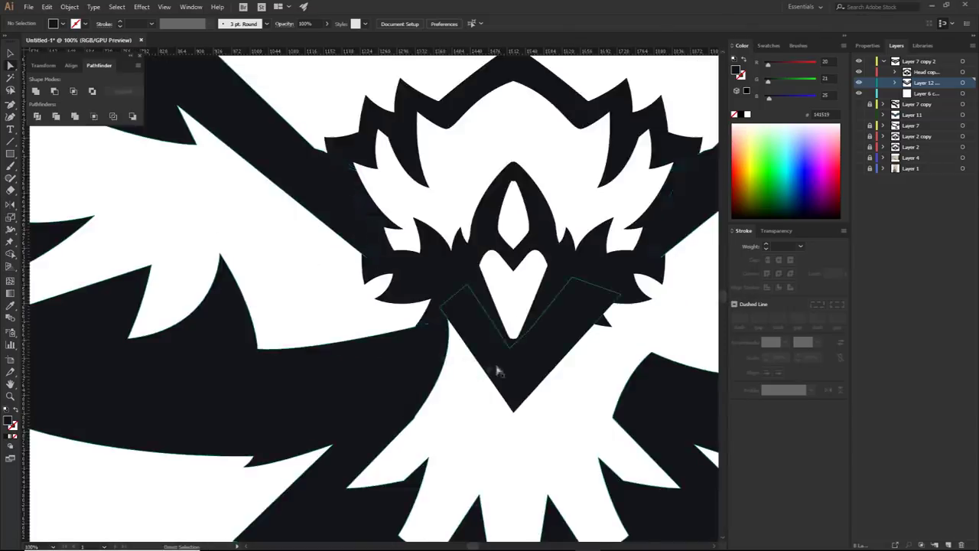
- Reshape the left wing's inner edge beside the chin by extending the corner anchor's curve handle
left_click(419, 408)
left_click_drag(420, 408, 525, 372)
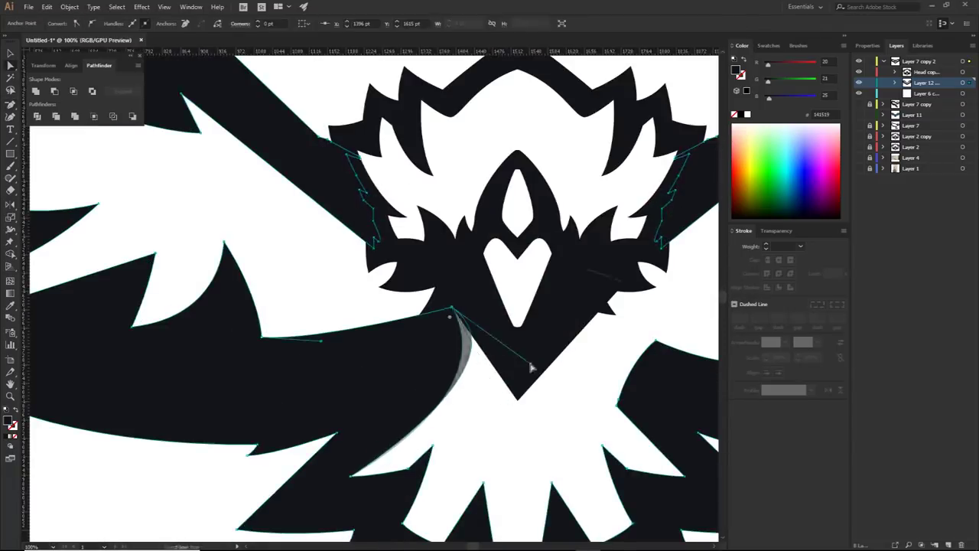
scroll(525, 372, "down", 3)
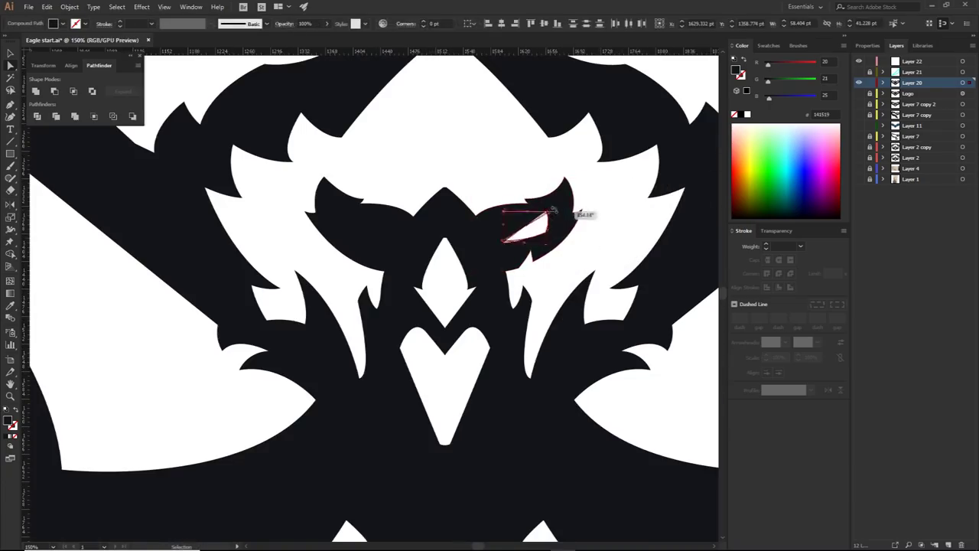
- Try a slight rotation of the white cutout in the right eye
left_click_drag(579, 212, 561, 225)
scroll(549, 233, "up", 5)
key("ctrl+z")
double_click(537, 233)
scroll(549, 222, "down", 2)
scroll(551, 224, "up", 2)
double_click(539, 172)
scroll(539, 172, "down", 3)
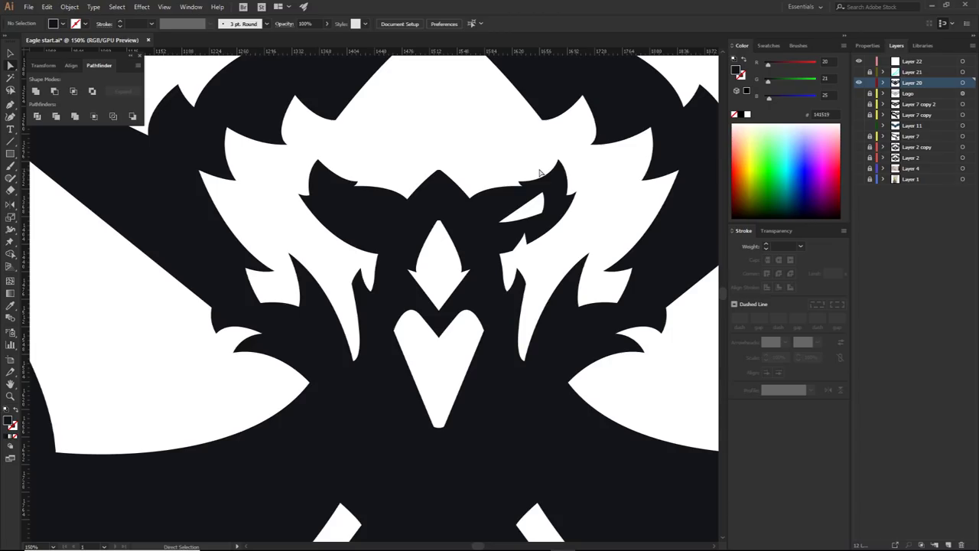
- Replace the left eye shape with a mirrored copy of the finished right eye
left_click(341, 209)
key("Delete")
left_click(590, 212)
right_click(392, 212)
left_click_drag(590, 212, 433, 201)
left_click(573, 339)
key("Return")
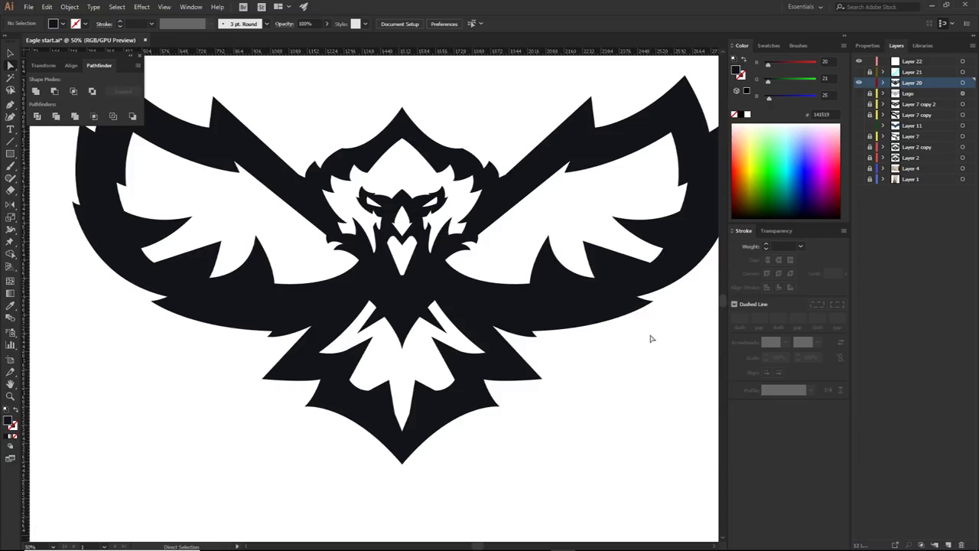
scroll(632, 332, "down", 2)
scroll(580, 303, "up", 1)
left_click_drag(579, 303, 500, 320)
left_click(505, 335)
- Delete Layer 21 and Layer 22, and rename the layer with the finished eagle as Version 1
left_click(918, 73)
left_click(917, 62, "shift")
left_click_drag(918, 62, 962, 545)
type("Version 1")
key("Return")
- Duplicate the Version 1 layer with the original locked and hidden, and save the document
left_click_drag(918, 61, 949, 545)
left_click(870, 72)
left_click(859, 73)
left_click(465, 200)
key("ctrl+s")
- Recolor the whole eagle on the Version 1 copy layer with dark red #682c28 and deselect it
left_click_drag(179, 149, 631, 514)
double_click(736, 69)
left_click_drag(659, 301, 713, 261)
left_click_drag(779, 234, 796, 294)
key("Return")
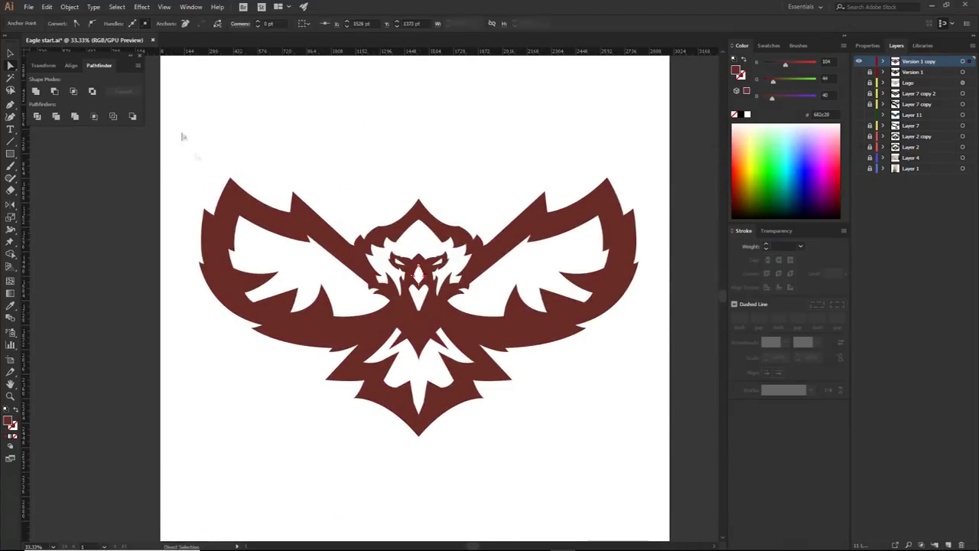
left_click(182, 136)
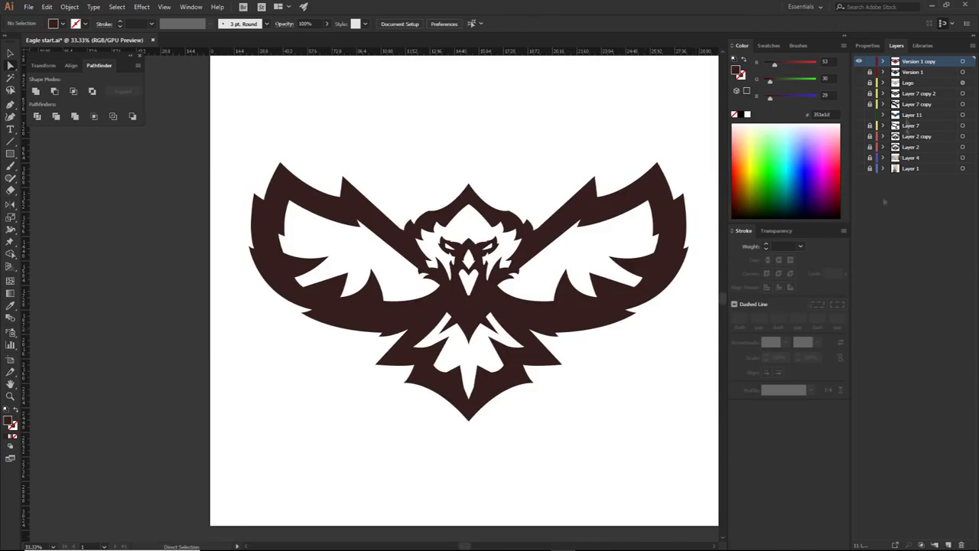
- On a new layer beneath Version 1 copy, trace a backing shape within the dark outline from the right wing down around the tail
left_click(948, 545)
left_click_drag(913, 62, 913, 77)
key("p")
left_click_drag(666, 434, 690, 442)
left_click(682, 192)
left_click(694, 239)
left_click(677, 288)
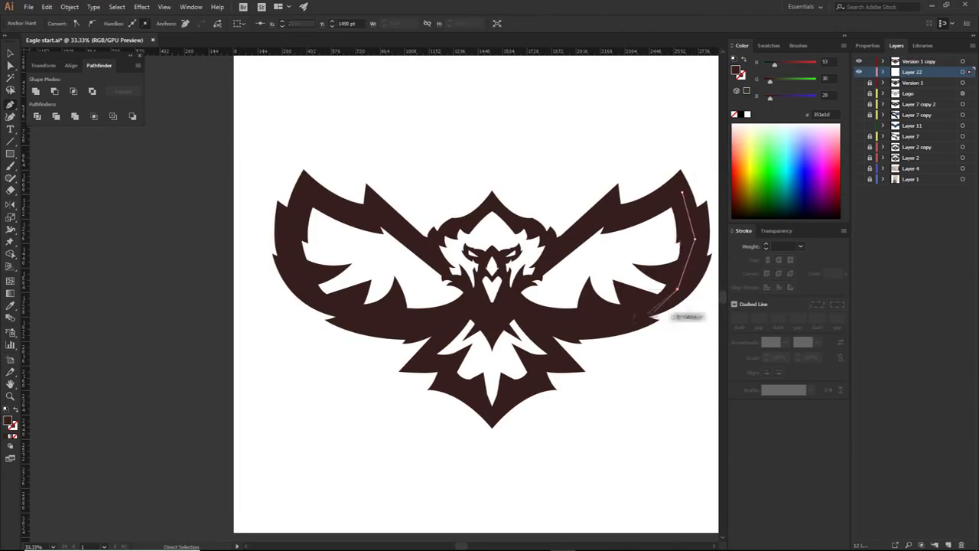
left_click(621, 319)
left_click(543, 326)
left_click(557, 357)
left_click(539, 374)
left_click(522, 395)
left_click(492, 410)
left_click(459, 391)
left_click(447, 373)
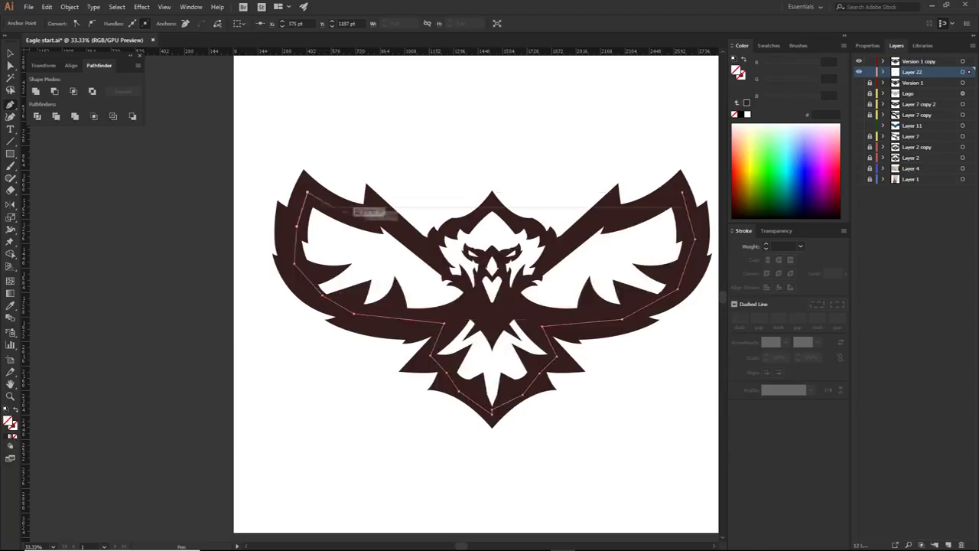
- Continue the backing shape over the left wing, across the head and around the beak, closing it at the right wing
left_click(379, 215)
scroll(428, 256, "up", 1)
left_click(408, 304)
left_click(416, 268)
left_click(437, 259)
left_click(453, 248)
left_click(483, 237)
left_click(496, 223)
left_click(534, 248)
left_click(567, 262)
left_click(499, 299)
left_click(479, 378)
left_click(506, 383)
scroll(534, 371, "up", 1)
left_click_drag(534, 371, 372, 354)
left_click(372, 354)
left_click(428, 287)
scroll(509, 250, "down", 3)
left_click(575, 222)
- Give the backing shape behind the eagle a solid fill and adjust it to a muted gold
left_click(9, 436)
double_click(7, 421)
left_click(776, 296)
left_click(721, 247)
left_click(874, 188)
key("a")
left_click_drag(602, 357, 623, 355)
left_click(563, 257)
double_click(8, 421)
left_click(711, 223)
left_click(874, 188)
left_click(608, 419)
scroll(608, 420, "up", 2)
scroll(608, 419, "down", 1)
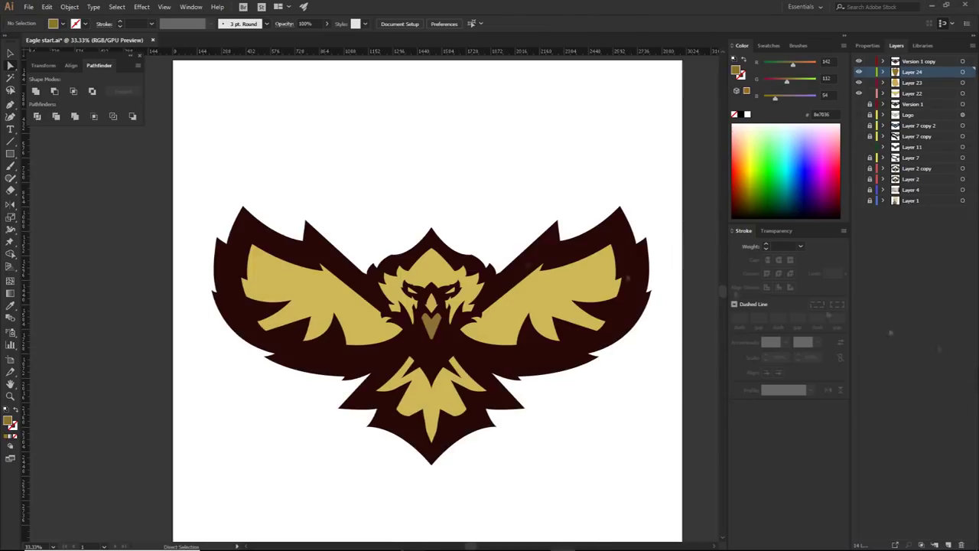
- On a new layer, draw a four-point shape behind the right eye and fill it with the canvas white
scroll(434, 341, "up", 3)
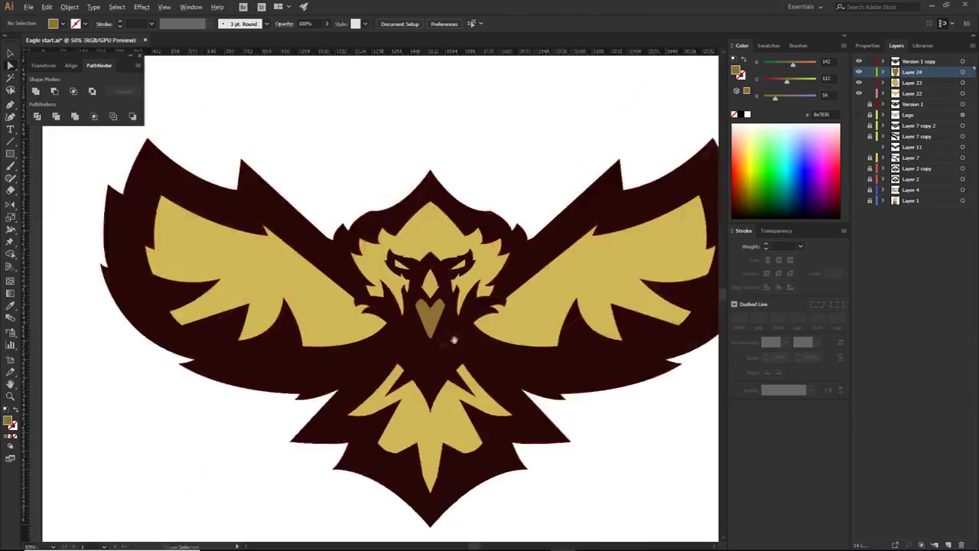
left_click(948, 545)
scroll(506, 260, "up", 2)
key("p")
left_click(524, 212)
left_click(524, 264)
left_click(448, 266)
left_click(455, 244)
left_click(524, 212)
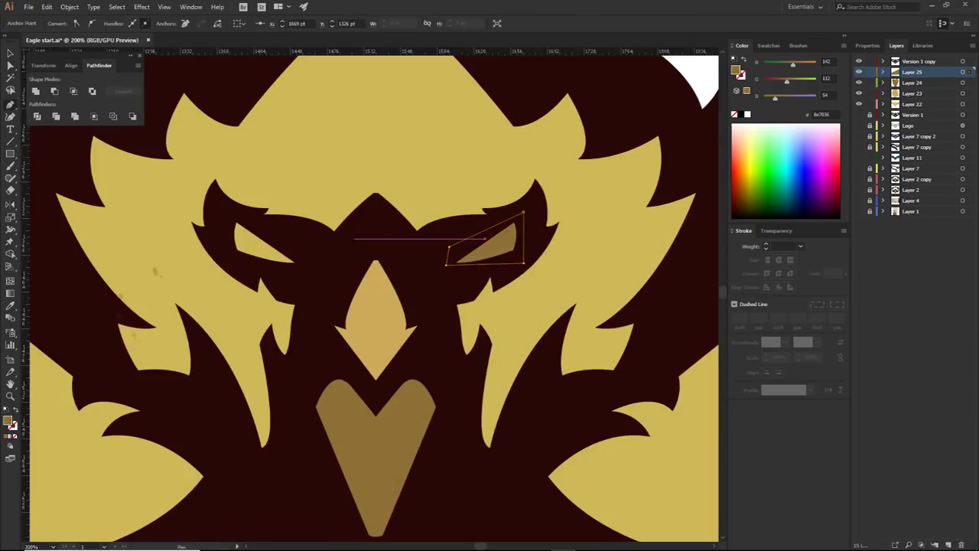
key("i")
left_click(692, 81)
- Draw a matching white shape behind the left eye and deselect it
key("p")
left_click(305, 249)
left_click(307, 274)
left_click(231, 215)
key("a")
key("ctrl+shift+a")
scroll(332, 197, "down", 4)
scroll(602, 410, "down", 1)
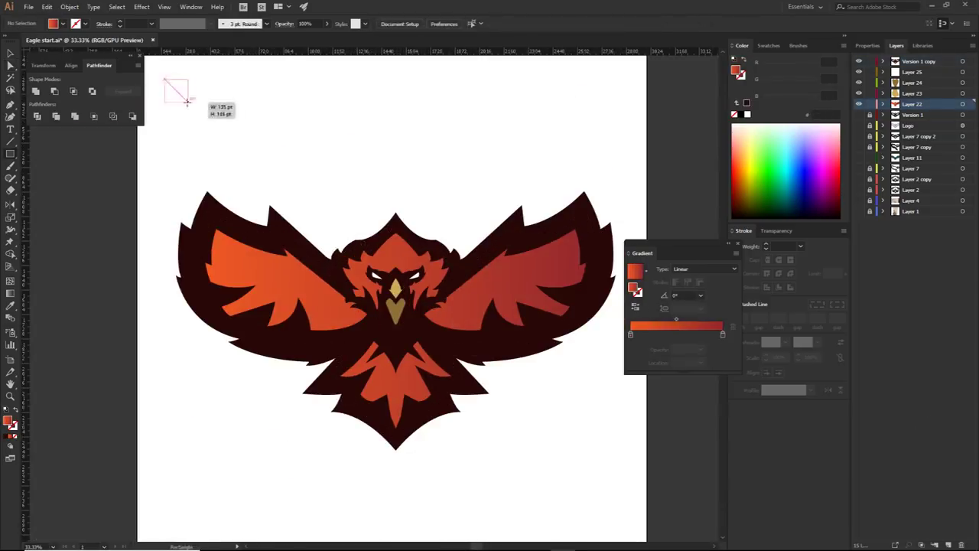
- Place a second gradient sample square below the first and change the backing shape's right gradient stop to orange #d35b2d
left_click_drag(187, 100, 187, 135)
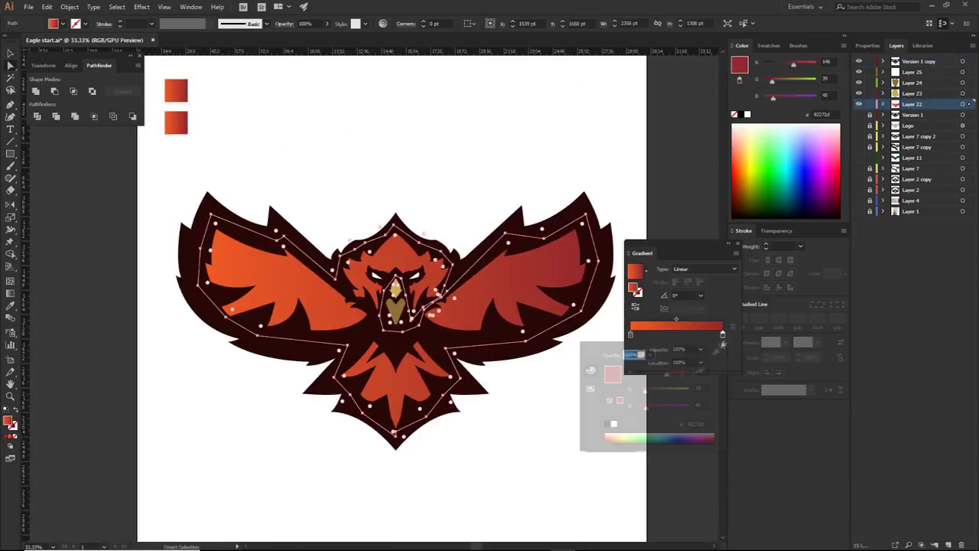
mouse_move(659, 374)
left_mouse_down()
mouse_move(681, 376)
mouse_move(666, 376)
left_mouse_up()
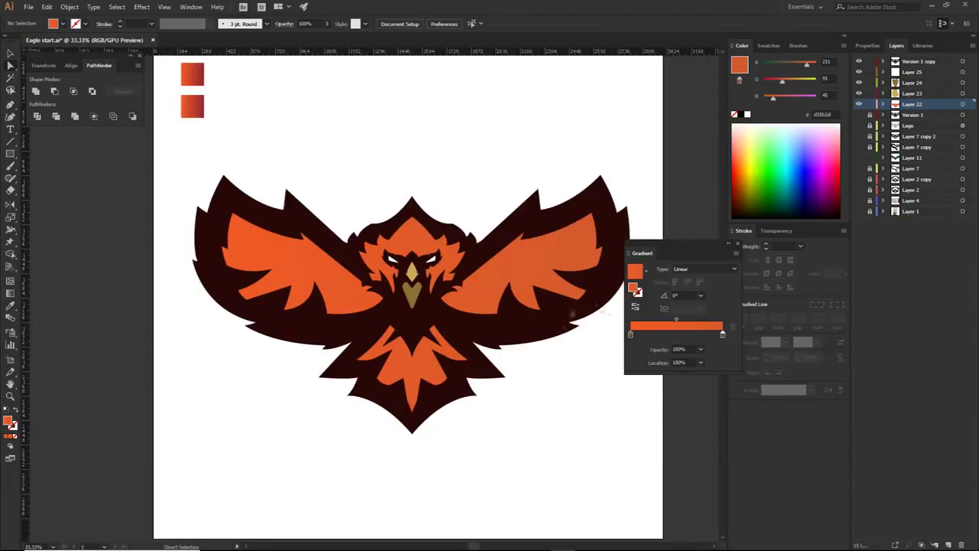
double_click(630, 334)
double_click(697, 424)
left_click(6, 437)
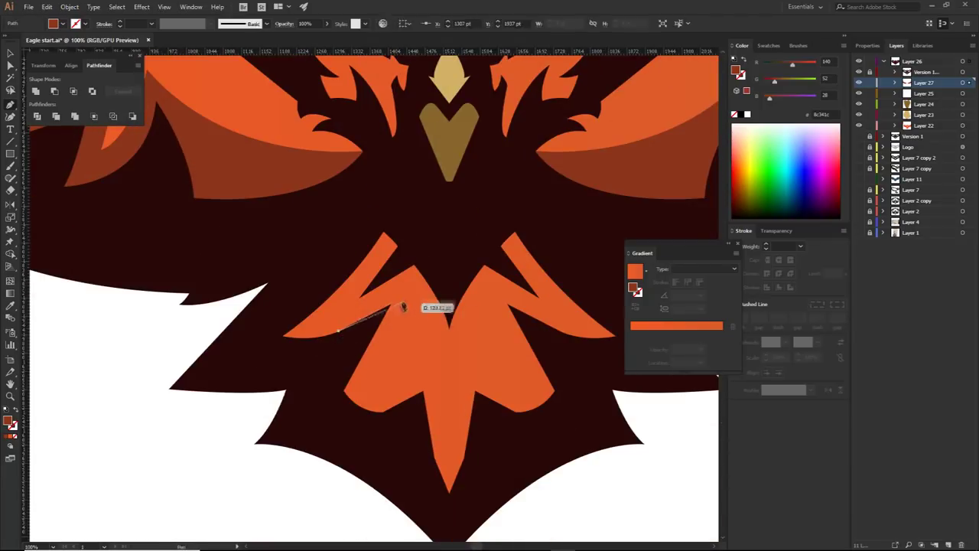
- Draw a dark #8c341c shading shape over the left upper tail feathers and mirror it to the right side
left_click(396, 303)
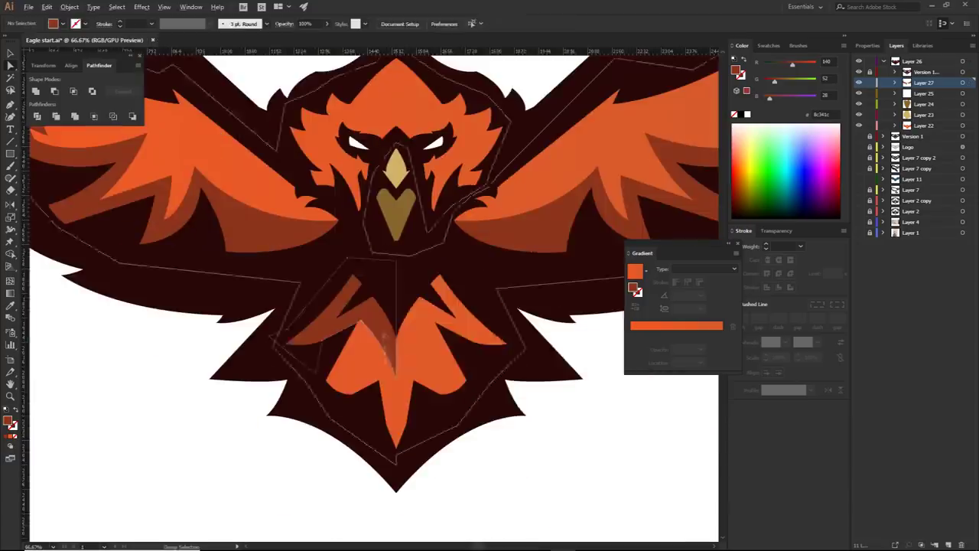
right_click(472, 319)
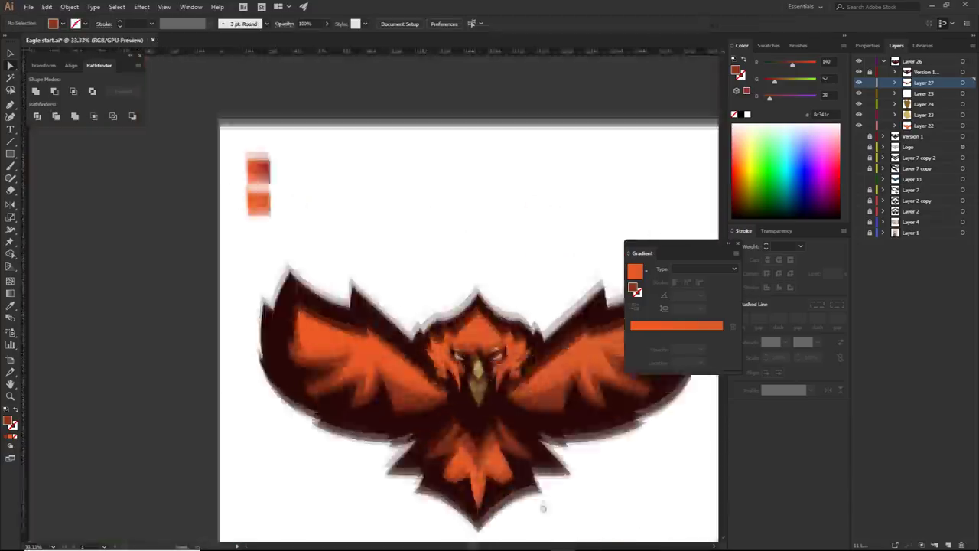
scroll(432, 292, "up", 3)
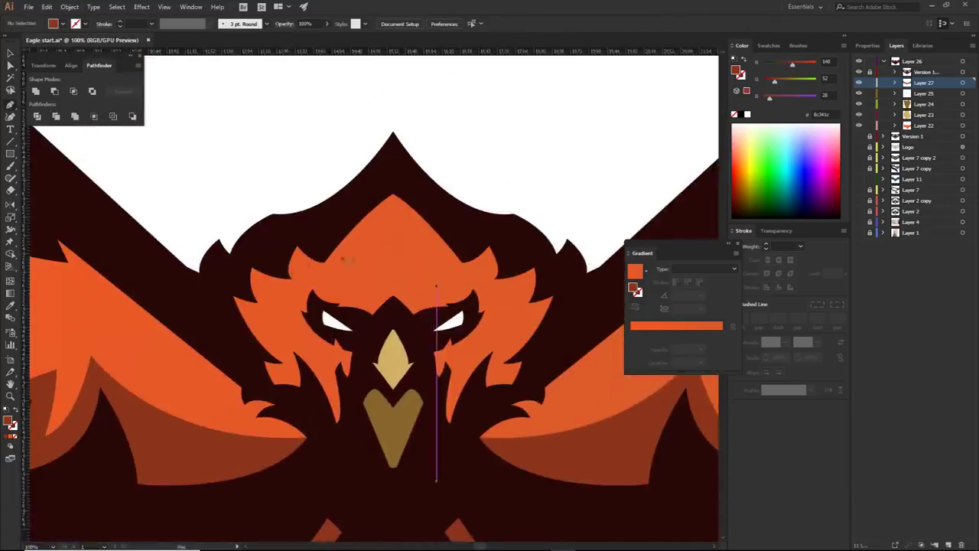
- Draw a dark #8c341c shading shape along the left half of the head, from the cheek feather up to the peak
scroll(333, 380, "up", 2)
left_click(371, 461)
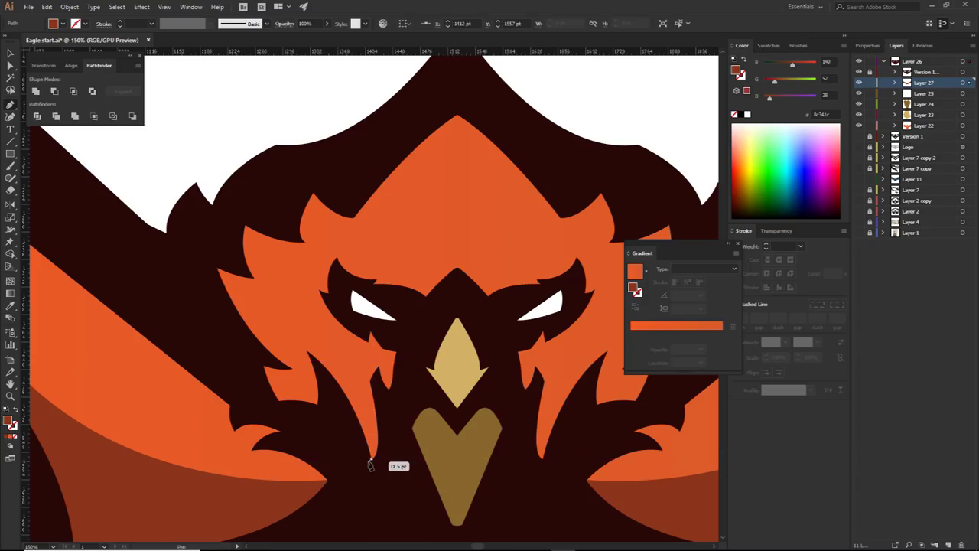
left_click_drag(302, 316, 229, 253)
left_click_drag(433, 174, 468, 129)
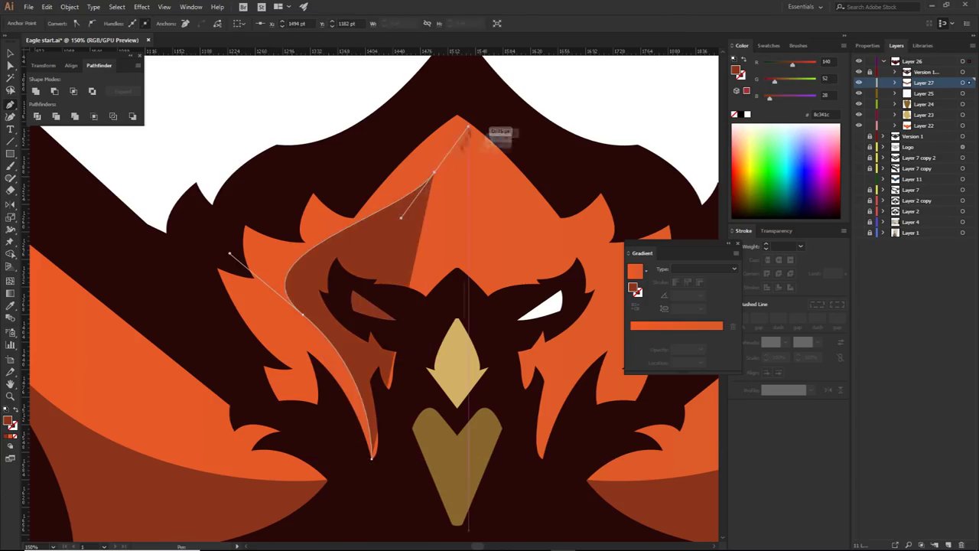
left_click_drag(434, 173, 457, 141)
left_click(457, 141)
left_click(458, 89, "shift")
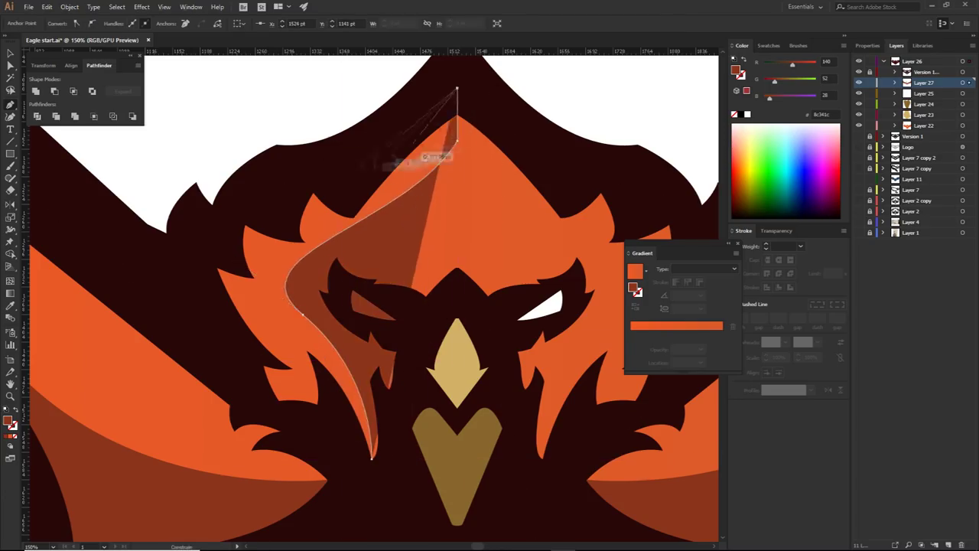
left_click(341, 173)
left_click(250, 198)
left_click(194, 244)
left_click(196, 288)
left_click(266, 408)
left_click(372, 459)
- Copy the left head shading to the right side, reflect it and align it with the head's center line
key("a")
scroll(413, 341, "down", 2)
left_click(509, 215)
scroll(413, 286, "up", 1)
left_click(413, 281)
left_click_drag(409, 254, 350, 199)
left_click_drag(286, 244, 446, 241)
right_click(444, 240)
mouse_move(471, 387)
left_click(579, 425)
left_click(470, 343)
left_click_drag(472, 324, 485, 324)
scroll(441, 385, "up", 3)
scroll(446, 405, "down", 3)
left_click(456, 425)
- Unite the left and right head shading halves into one shape
left_click(397, 192)
left_click(380, 191, "shift")
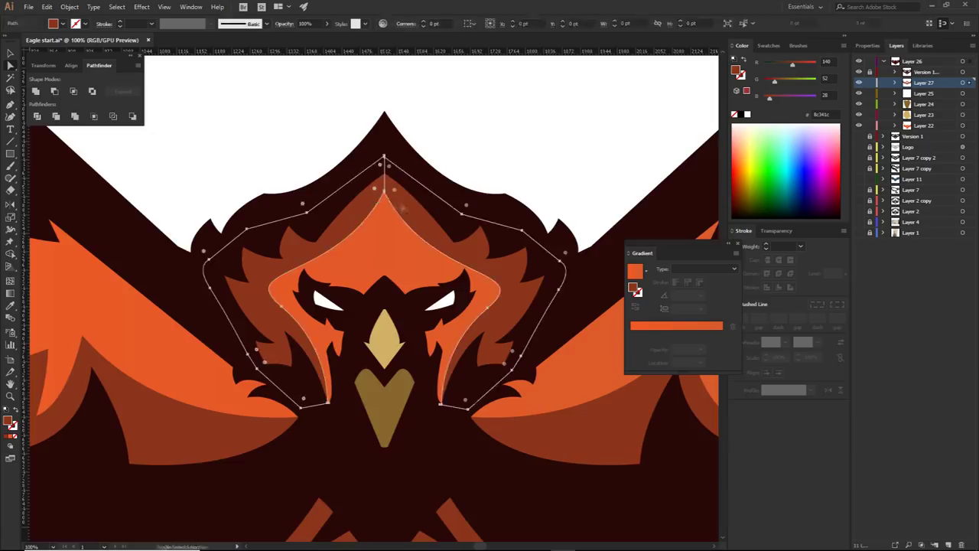
left_click(35, 91)
left_click(258, 126)
- Smooth the head shading's inner edge into an arc across the forehead and save the document
scroll(258, 125, "down", 3)
scroll(377, 258, "up", 2)
left_click(377, 258)
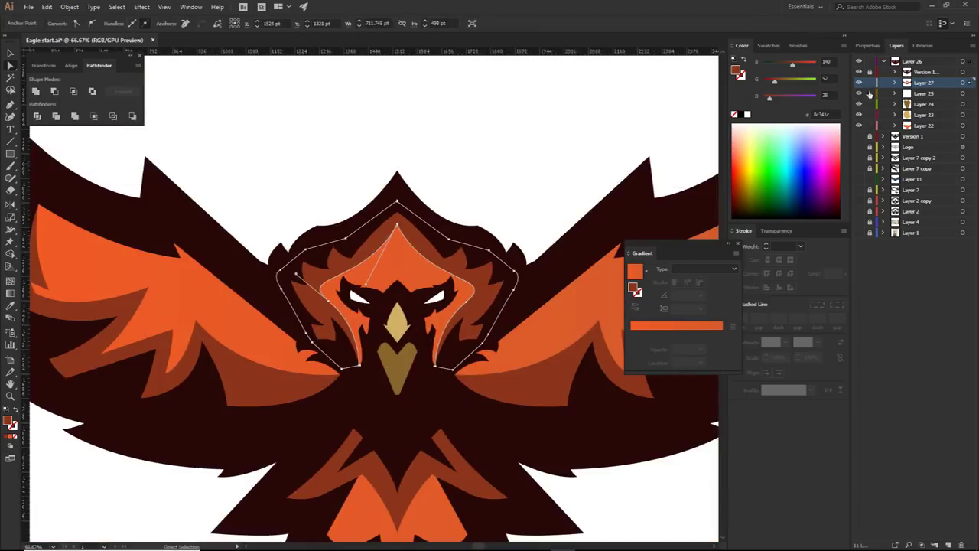
left_click(477, 197)
scroll(477, 197, "down", 1)
scroll(423, 214, "up", 2)
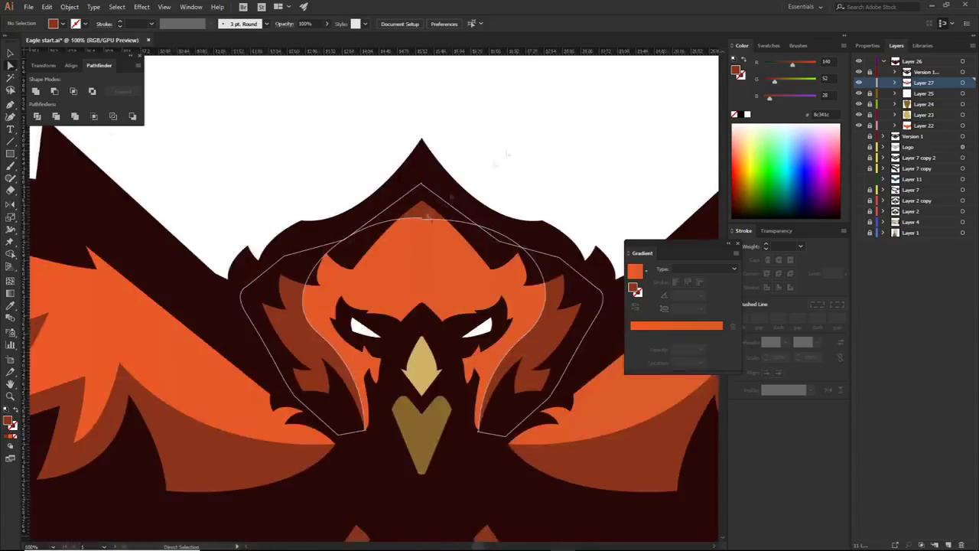
scroll(423, 213, "down", 3)
left_click_drag(538, 360, 491, 395)
key("ctrl+s")
- On a new layer above Layer 27, draw a dark #8c341c shading shape covering the outer feathers on the head's left side
scroll(344, 230, "up", 2)
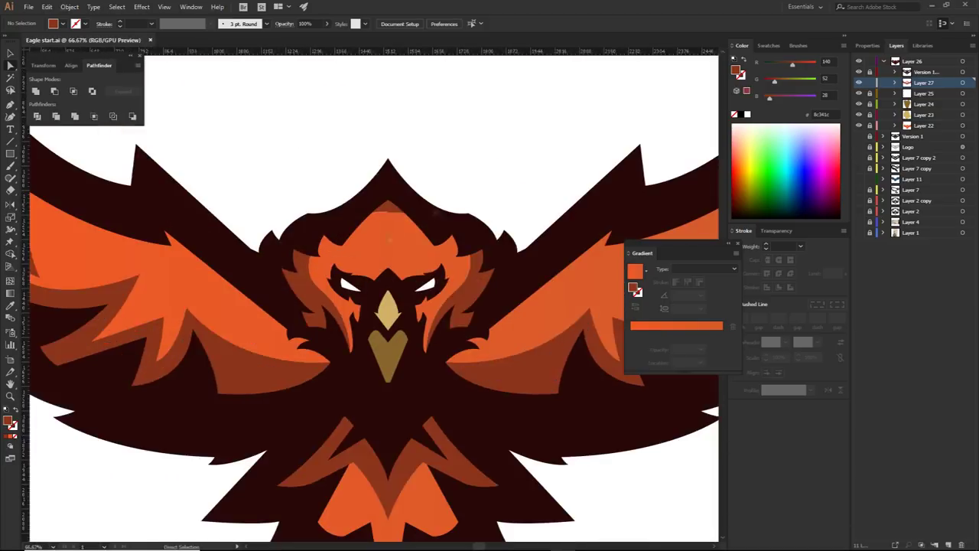
scroll(301, 301, "up", 2)
key("p")
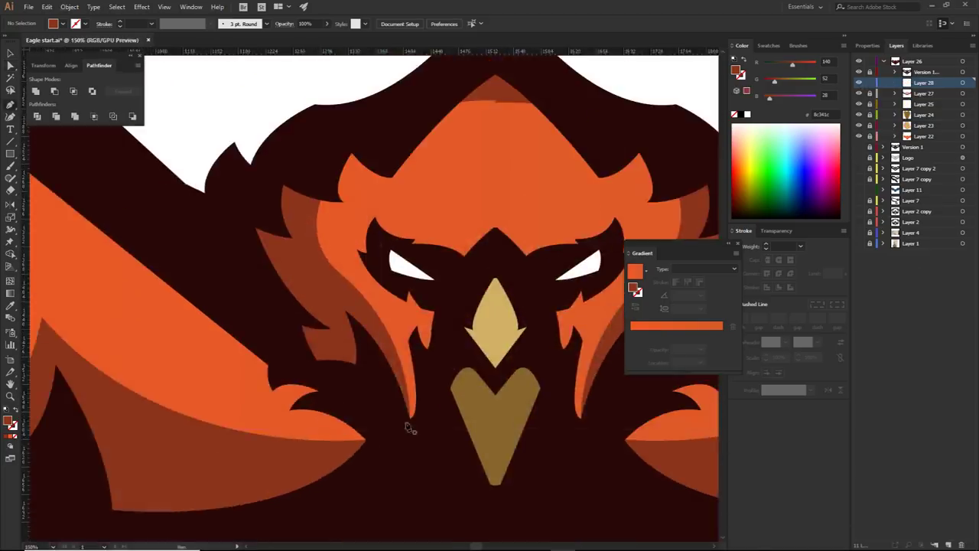
left_click(408, 418)
left_click_drag(341, 220, 350, 220)
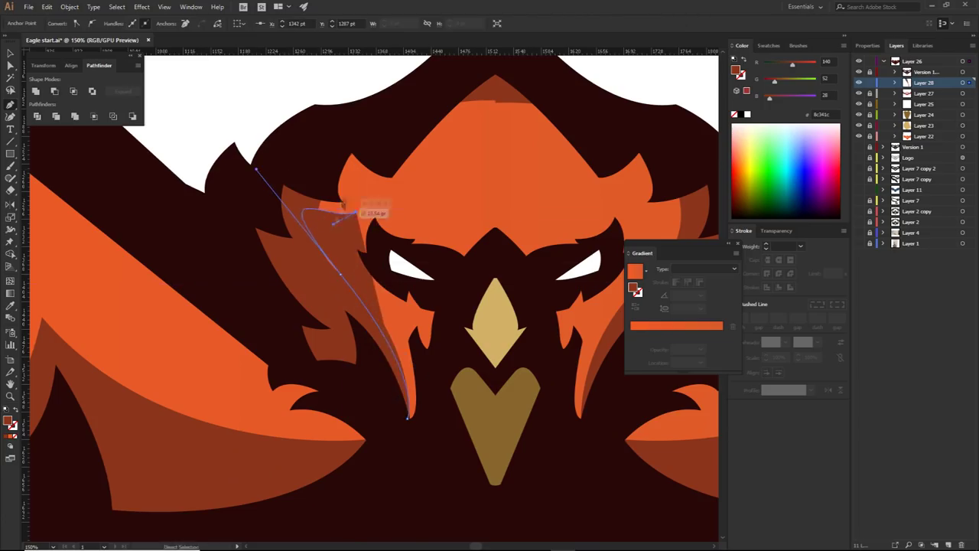
scroll(337, 223, "up", 1)
left_click_drag(361, 126, 381, 103)
left_click(276, 135)
left_click(232, 191)
left_click(196, 241)
left_click(219, 310)
left_click(310, 428)
left_click(340, 453)
left_click(402, 493)
- Unlock Layer 27 and delete the earlier united head shading from it
left_click(895, 94)
left_click(870, 93)
left_click(895, 83)
left_click(704, 152)
scroll(361, 207, "down", 2)
left_click(895, 82)
left_click(896, 93)
- Copy the new left head shading, reflect the copy and position it over the right side feathers
left_click_drag(329, 233, 505, 233)
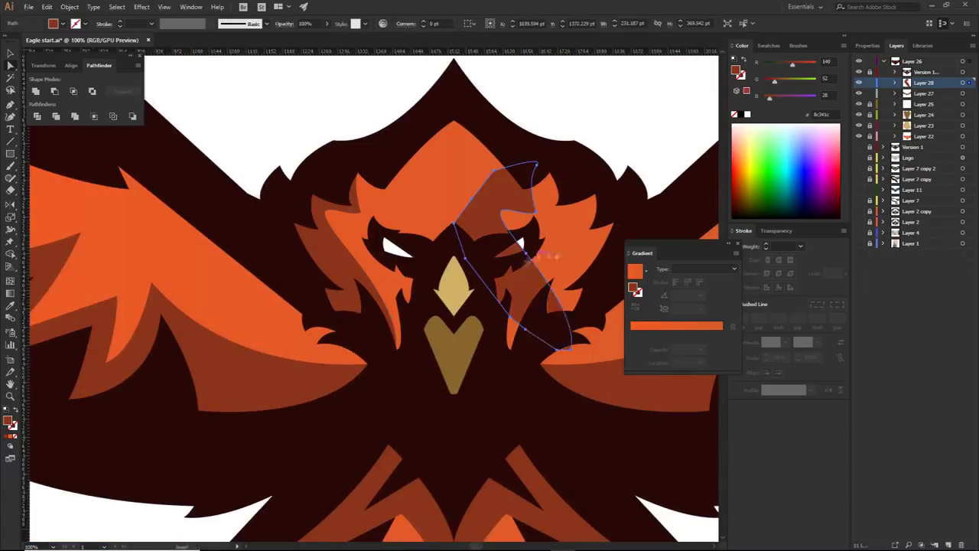
scroll(555, 255, "right", 3)
right_click(393, 278)
mouse_move(426, 426)
left_click(525, 453)
key("Escape")
right_click(416, 299)
right_click(398, 308)
mouse_move(430, 457)
left_click(524, 401)
left_click(506, 345)
scroll(368, 337, "up", 2)
left_click_drag(292, 361, 404, 362)
scroll(407, 363, "up", 4)
scroll(392, 357, "down", 4)
scroll(394, 359, "down", 4)
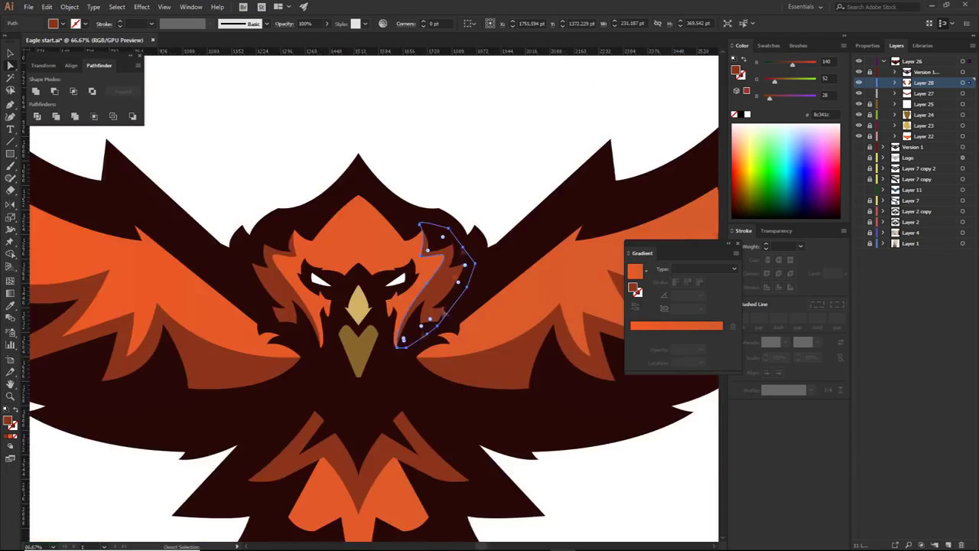
- Adjust the anchor points along the lower edge of the tail shading on Layer 27, then deselect it
left_click(540, 402)
left_click_drag(540, 403, 619, 430)
scroll(442, 413, "up", 3)
scroll(397, 368, "down", 3)
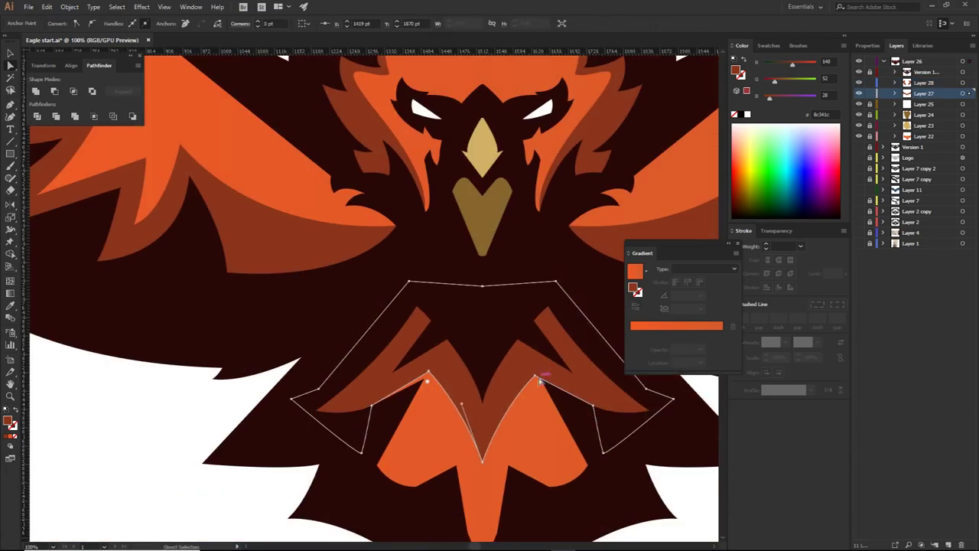
scroll(550, 410, "down", 3)
scroll(549, 411, "down", 2)
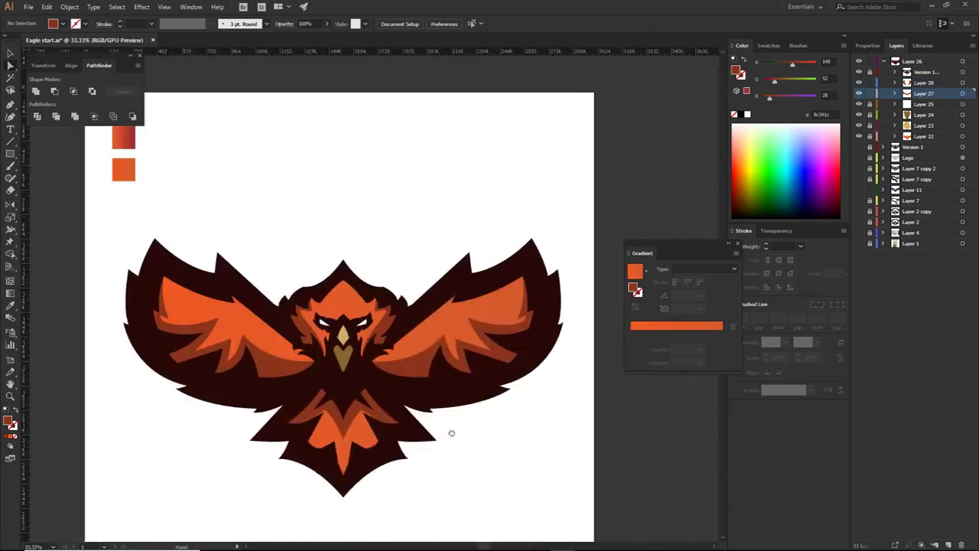
- Lock Layers 27 and 28 and add a new layer directly above Layer 28
scroll(413, 352, "up", 4)
left_click(870, 93)
left_click(870, 83)
left_click(924, 83)
left_click(949, 545)
- Draw a closed shading shape with an arched lower edge over the upper half of the lower beak
key("p")
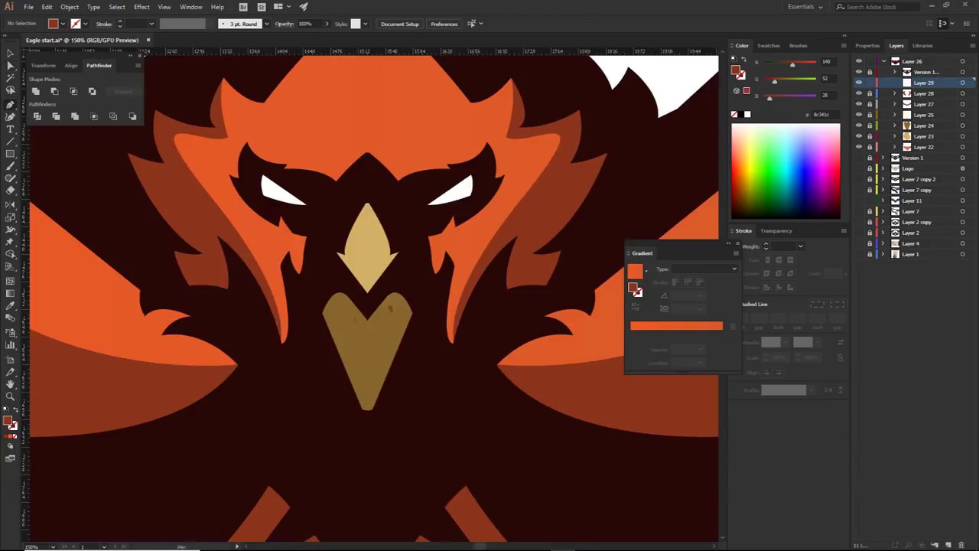
scroll(331, 335, "up", 2)
left_click_drag(490, 382, 554, 502)
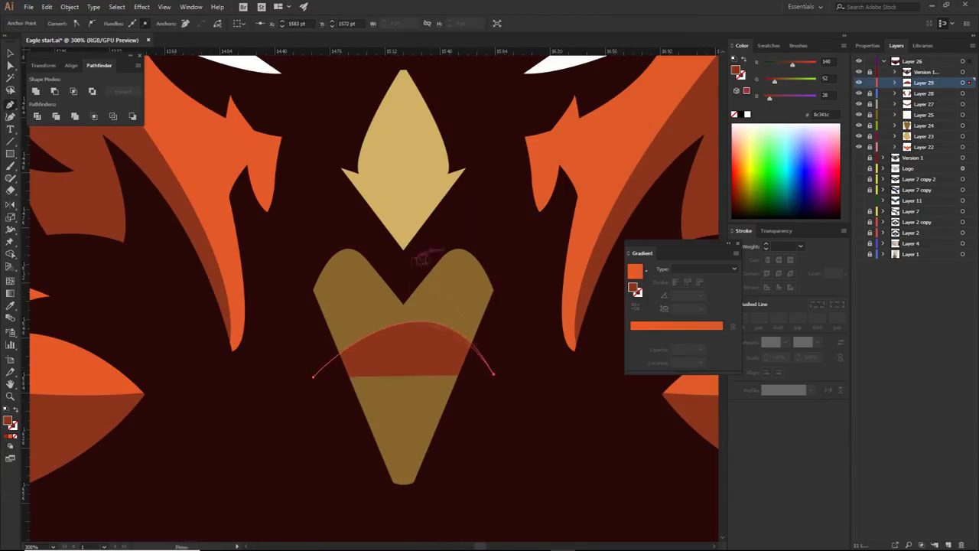
left_click(519, 255)
left_click(312, 369)
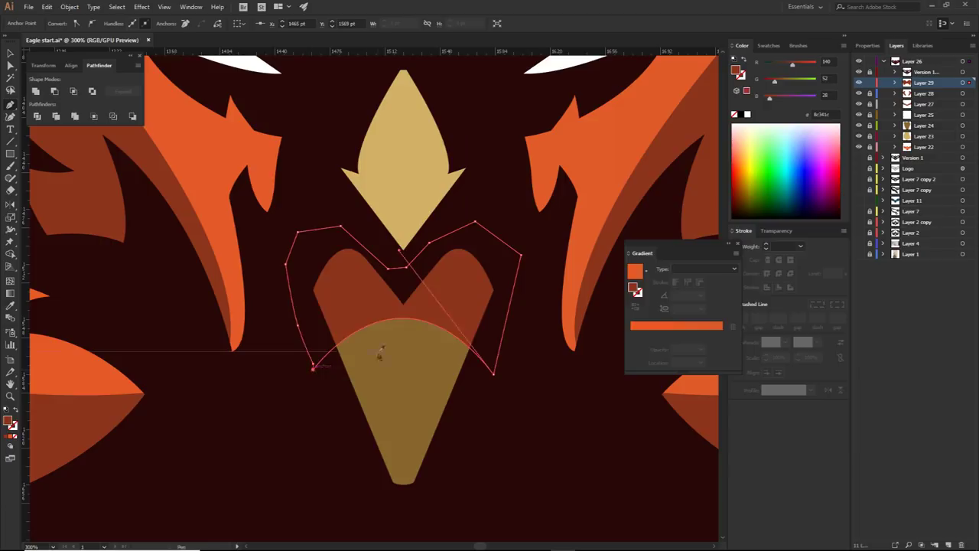
- Sample the lower beak's brown for the shading shape, darken the fill to #564122 and deselect the shape
key("i")
left_click(378, 351)
double_click(8, 421)
left_click(711, 271)
left_click(875, 189)
scroll(549, 295, "down", 2)
scroll(549, 295, "down", 3)
key("a")
left_click(485, 178)
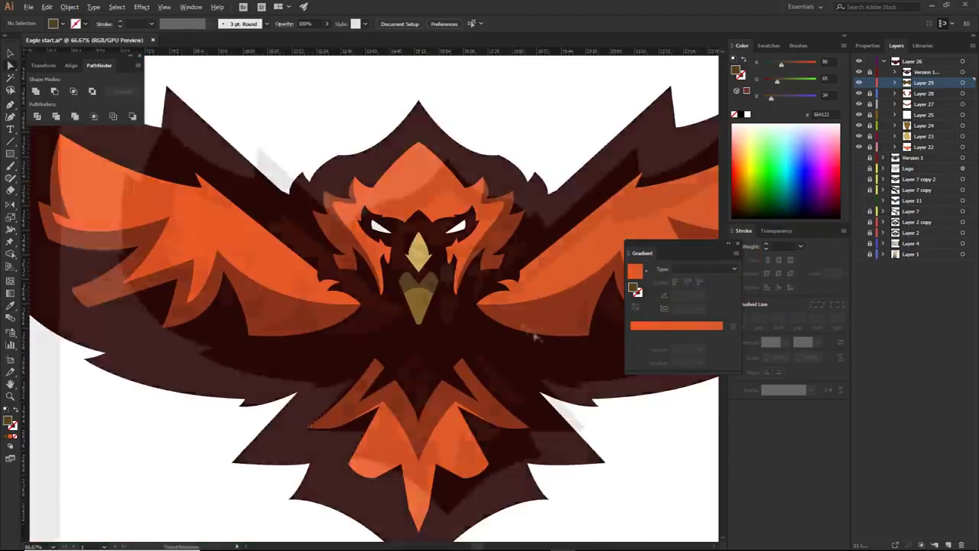
- Try lowering the middle anchor of the beak shading's arch, then delete the whole shading shape
scroll(502, 322, "up", 4)
left_click(503, 321)
key("p")
scroll(498, 320, "up", 3)
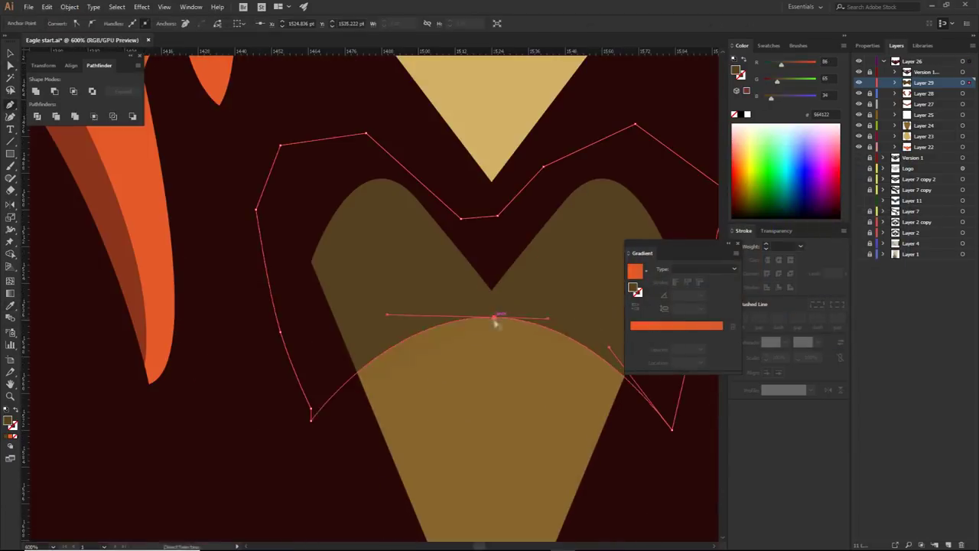
mouse_move(311, 417)
left_mouse_down()
mouse_move(252, 466)
mouse_move(314, 425)
left_mouse_up()
left_click(494, 317, "alt")
key("a")
left_click_drag(494, 317, 493, 352)
scroll(504, 356, "down", 5)
left_click(665, 129)
key("ctrl+a")
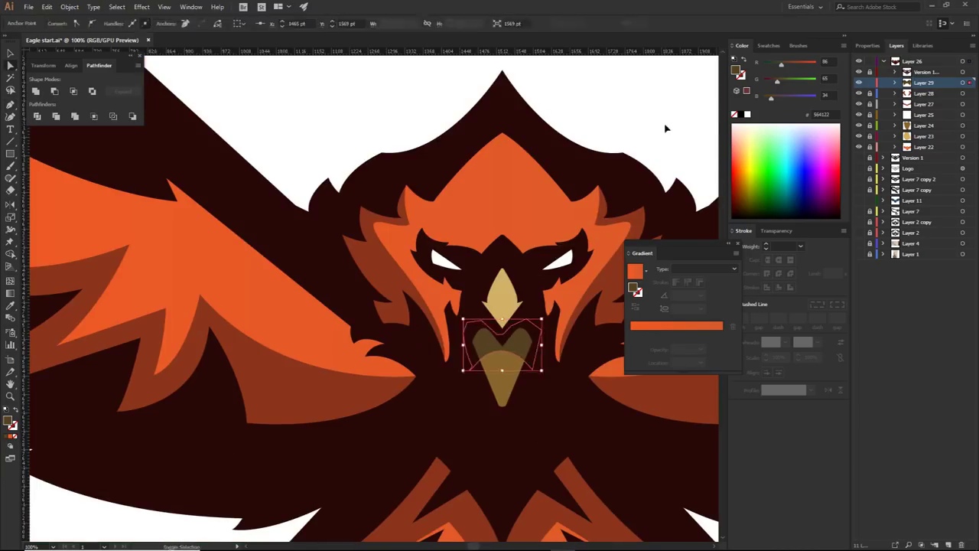
key("Delete")
- Redraw the lower beak shading as a closed straight-edged shape whose lower edge peaks at the beak's centre
key("p")
scroll(474, 378, "up", 1)
left_click(479, 376)
left_click(517, 348)
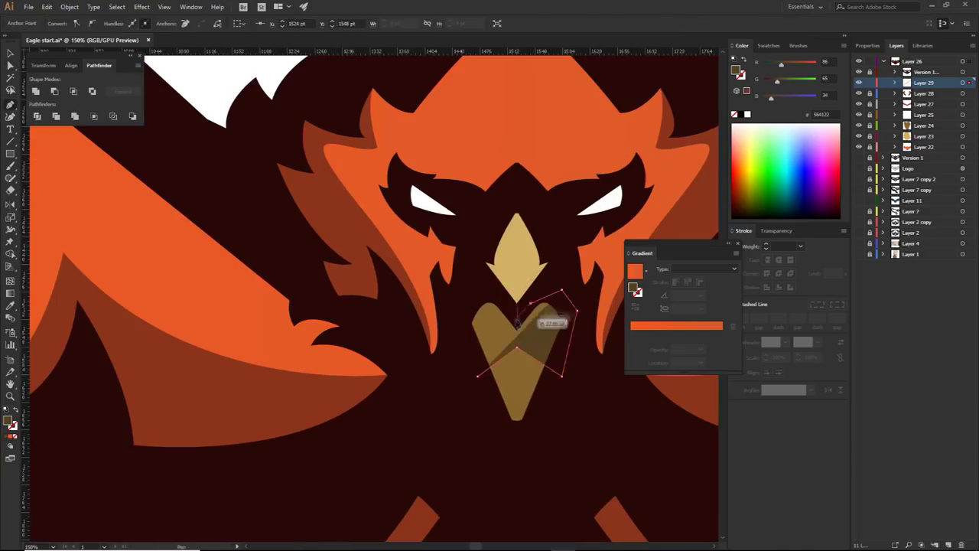
left_click(479, 377)
key("a")
left_click(238, 117)
- Convert the centre peak of the lower beak shading into a smooth rounded arch, then deselect it
scroll(239, 116, "down", 1)
scroll(437, 250, "up", 3)
left_click(396, 310)
key("p")
left_click_drag(396, 310, 430, 310)
key("a")
scroll(444, 283, "down", 4)
left_click(480, 259)
- On a new layer above Layer 29, draw a closed shading shape with a curved inner edge over the upper beak's left side
scroll(443, 229, "up", 3)
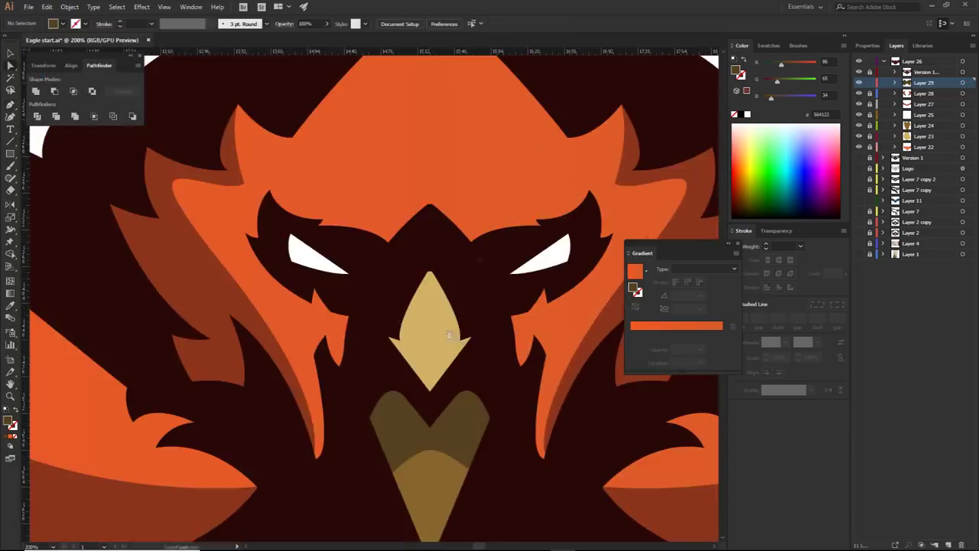
key("ctrl+l")
scroll(424, 312, "up", 3)
left_click_drag(402, 414, 440, 490)
left_click_drag(558, 383, 518, 437)
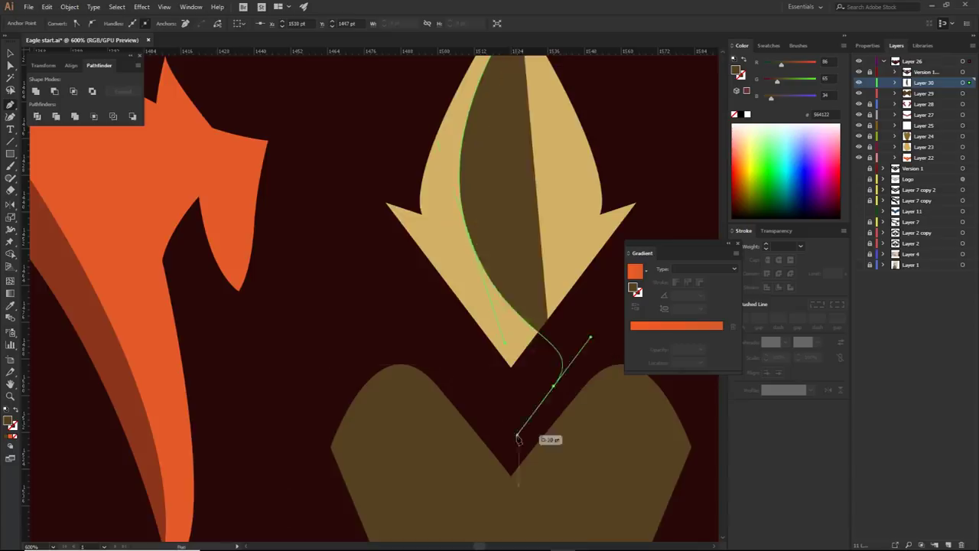
left_click(480, 213)
key("a")
left_click(529, 409)
- Sample the upper beak's tan for its side shading and darken the fill to #c49f55
scroll(526, 392, "down", 3)
left_click(491, 385)
key("o")
key("i")
left_click(506, 380)
key("a")
double_click(8, 421)
left_click(706, 214)
left_click(874, 189)
scroll(605, 169, "down", 2)
- Darken the upper beak shading's fill to #b7914e and deselect the shape
scroll(568, 258, "up", 3)
double_click(8, 420)
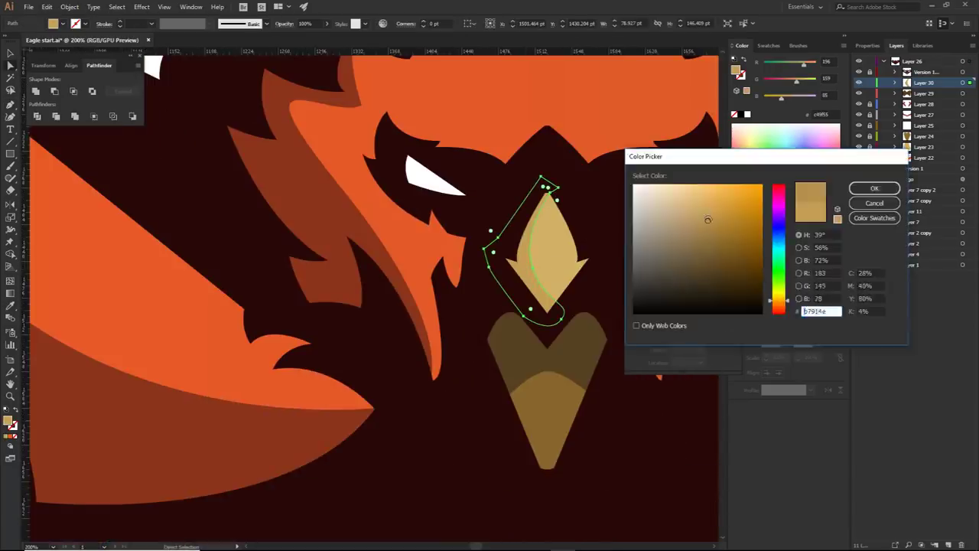
left_click(707, 220)
left_click(874, 189)
scroll(558, 243, "down", 2)
left_click(691, 118)
scroll(489, 329, "down", 3)
- Set the upper beak shading's fill to the deeper tan #a37d40 and deselect the shape
scroll(505, 312, "up", 4)
left_click(456, 315)
double_click(8, 421)
left_click(712, 230)
left_click(874, 189)
left_click(681, 87)
- Move the lower anchor point of the upper beak shading to reshape its curved edge, then deselect it
scroll(535, 382, "down", 4)
scroll(505, 383, "up", 4)
left_click(488, 385)
left_click_drag(489, 384, 507, 370)
left_click(665, 94)
scroll(665, 94, "down", 2)
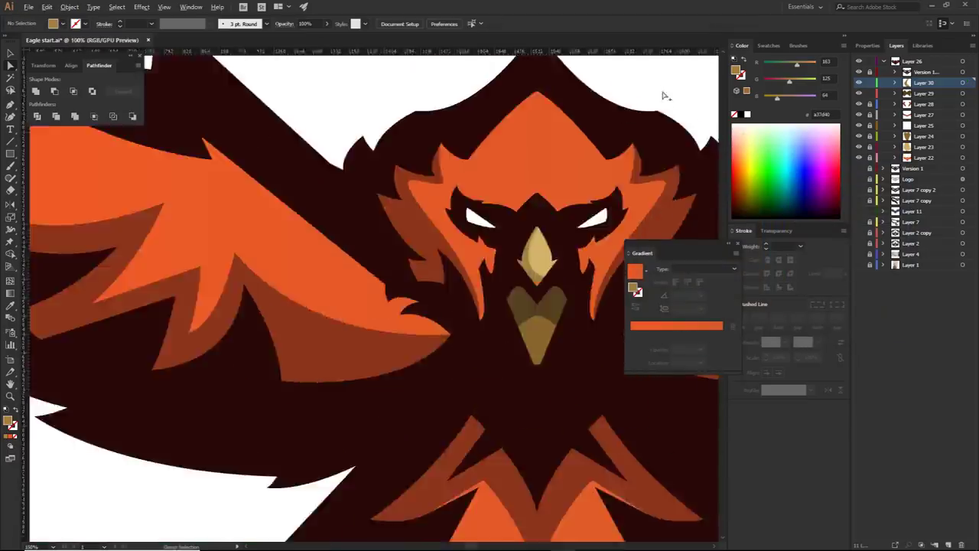
- On Layer 29, replace the lower beak shading with a new #564122 shape started at the centre notch, averaging its anchor points
scroll(478, 296, "up", 3)
scroll(478, 296, "up", 3)
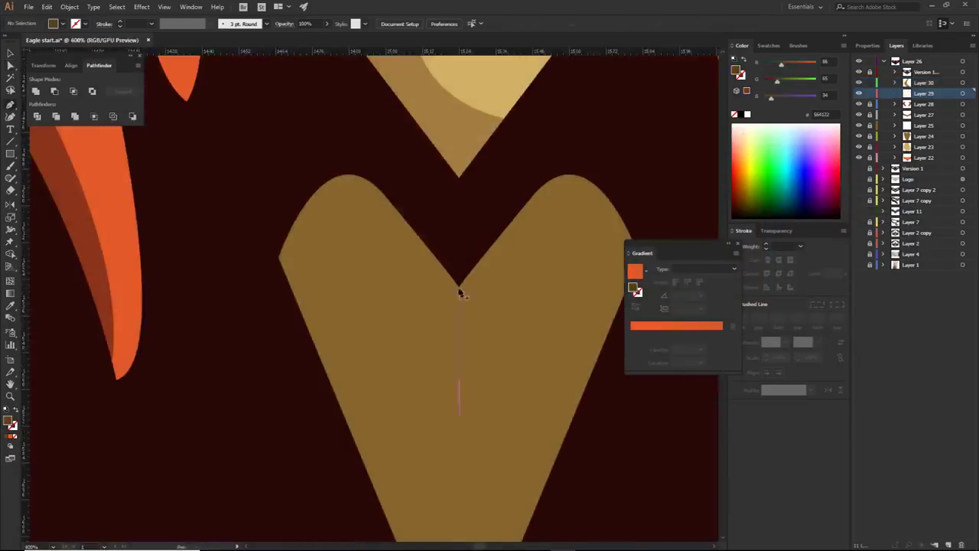
left_click(459, 291)
scroll(459, 291, "up", 3)
scroll(451, 290, "down", 3)
key("ctrl+alt+j")
key("Return")
scroll(451, 291, "up", 3)
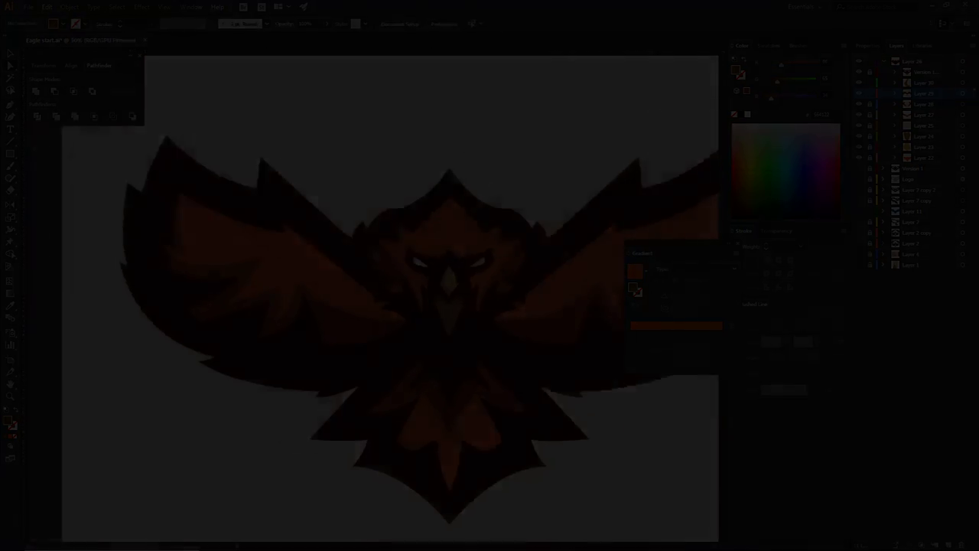